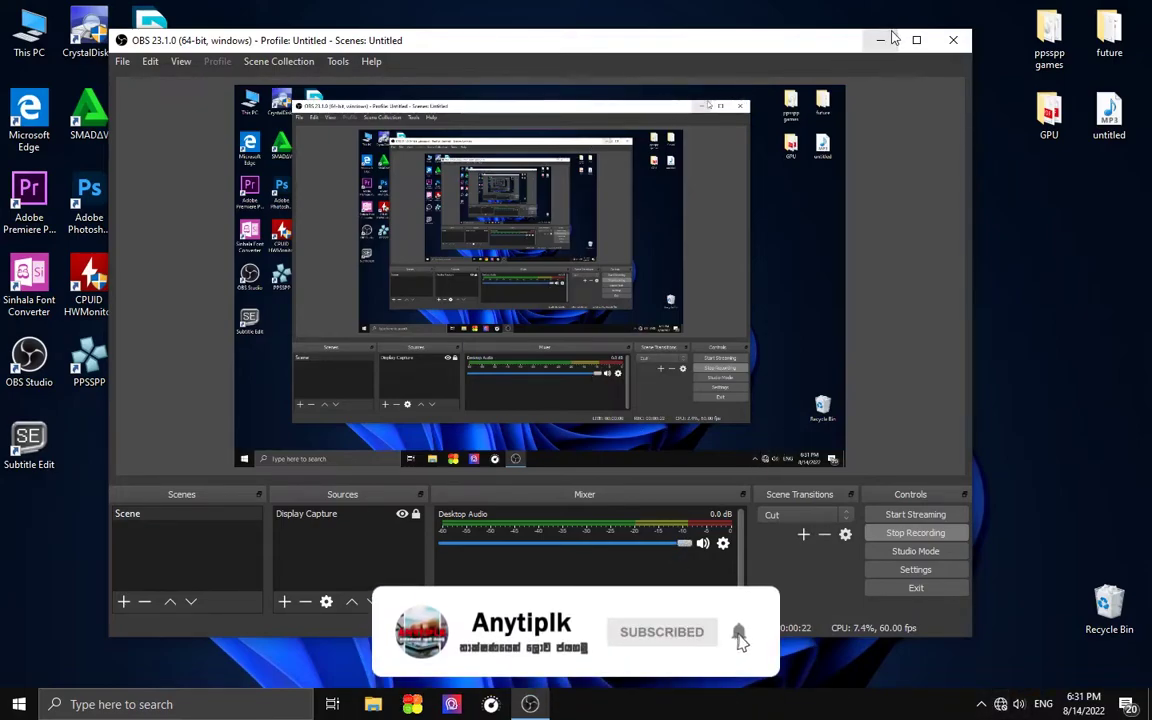
{"action": "left_click", "coordinate": [880, 40]}
{"action": "right_click", "coordinate": [608, 279]}
{"action": "left_click", "coordinate": [629, 321]}
{"action": "double_click", "coordinate": [1044, 130]}
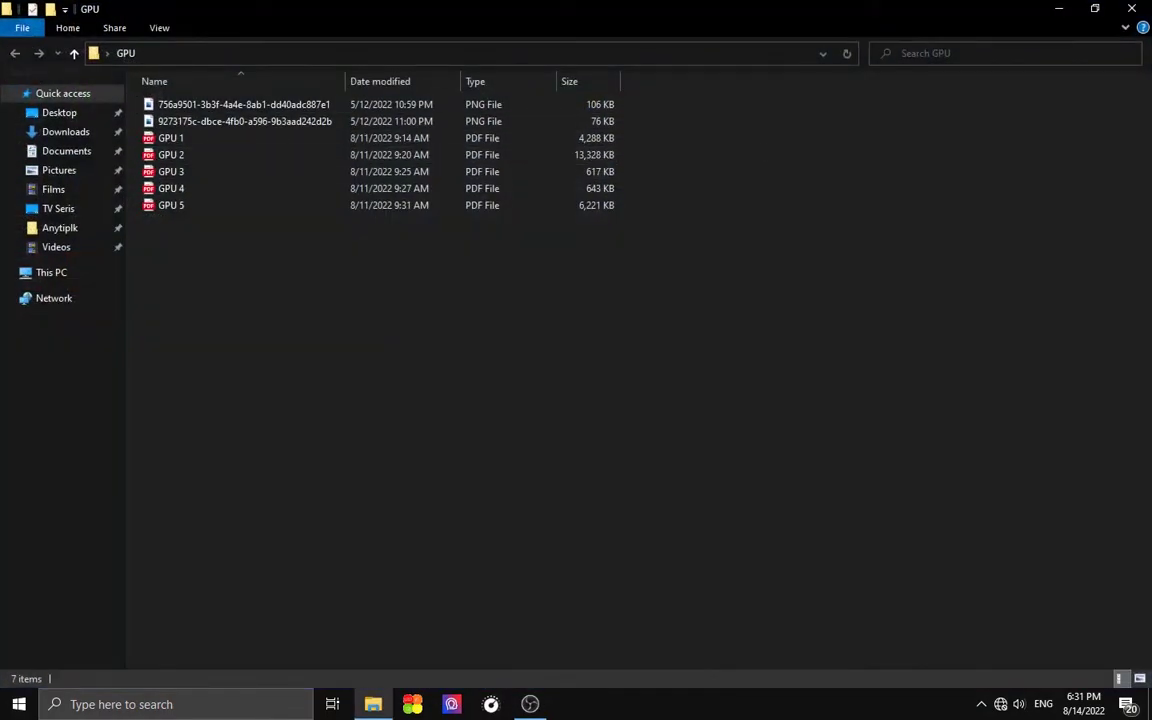
{"action": "left_click", "coordinate": [1059, 8]}
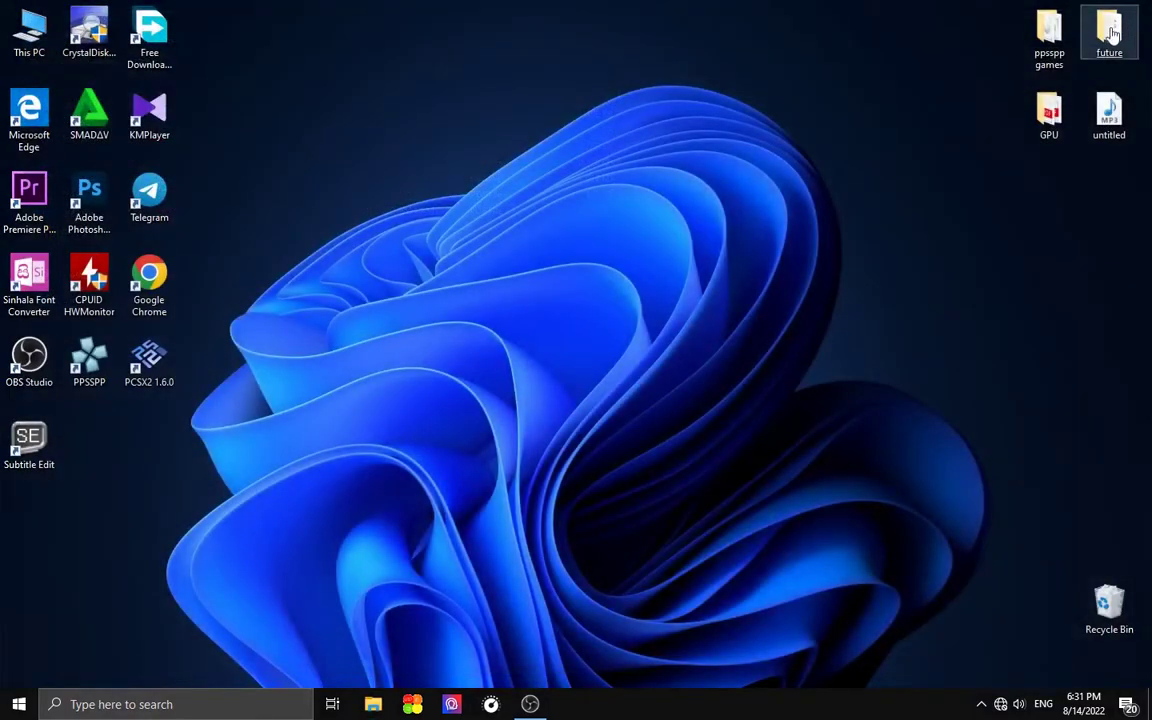
{"action": "right_click", "coordinate": [625, 249]}
{"action": "left_click", "coordinate": [659, 297]}
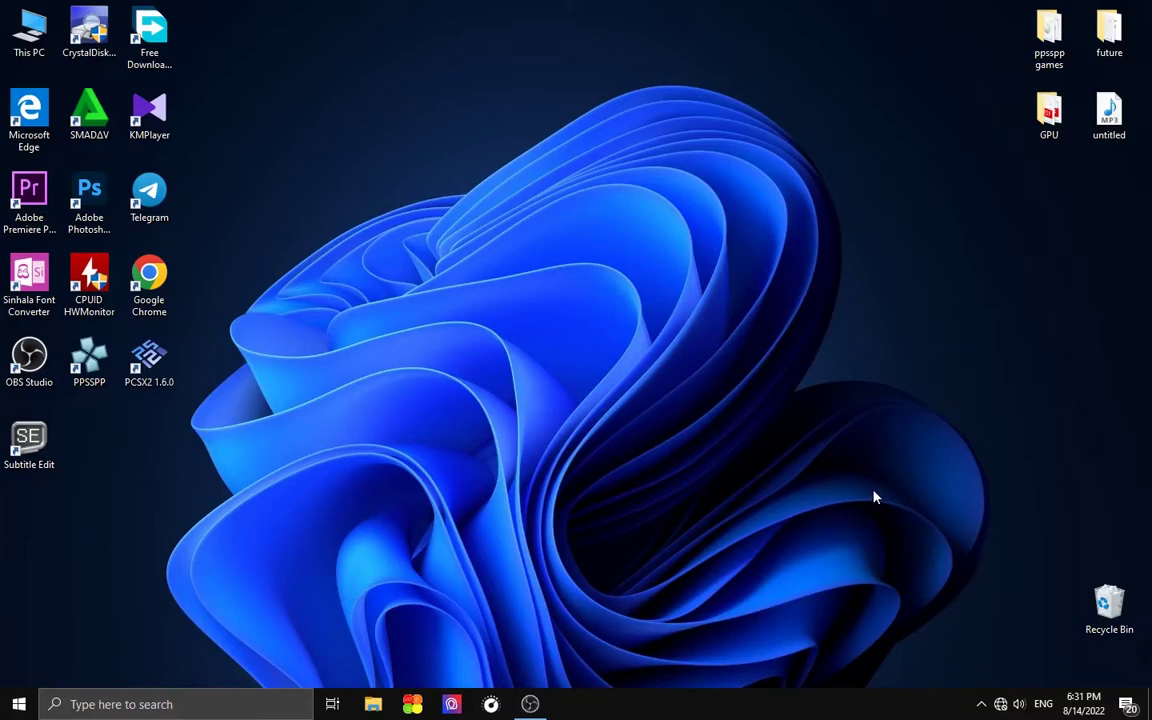
{"action": "left_click", "coordinate": [981, 705]}
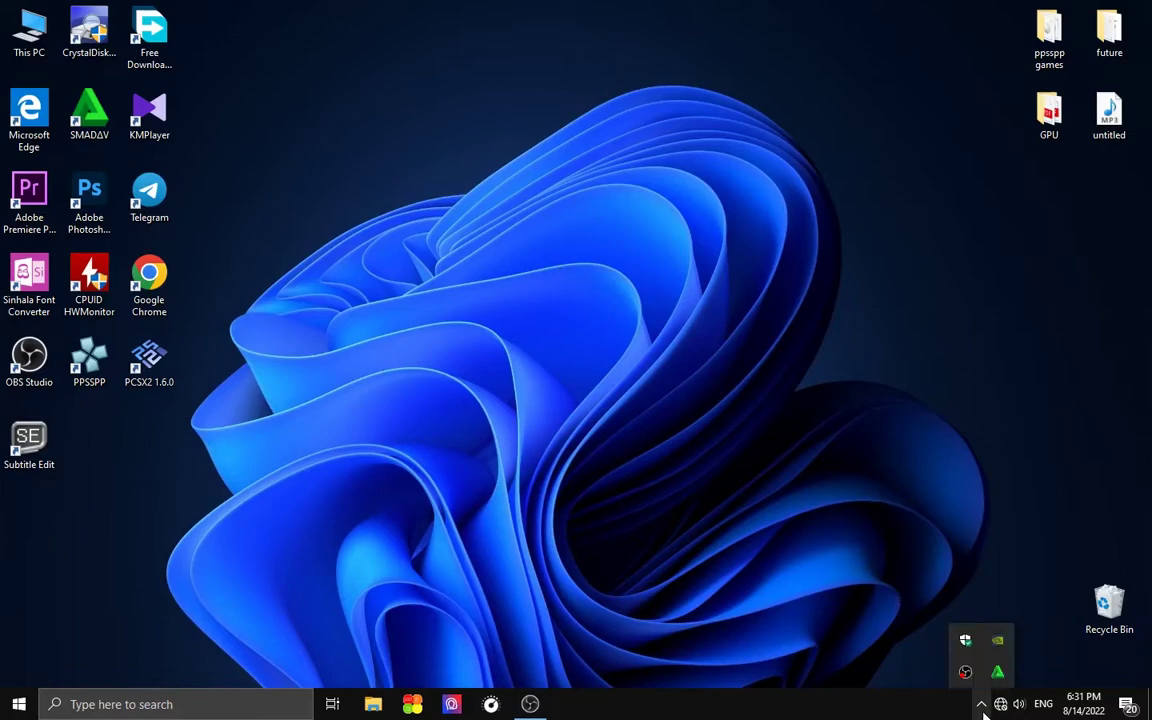
{"action": "left_click", "coordinate": [983, 712]}
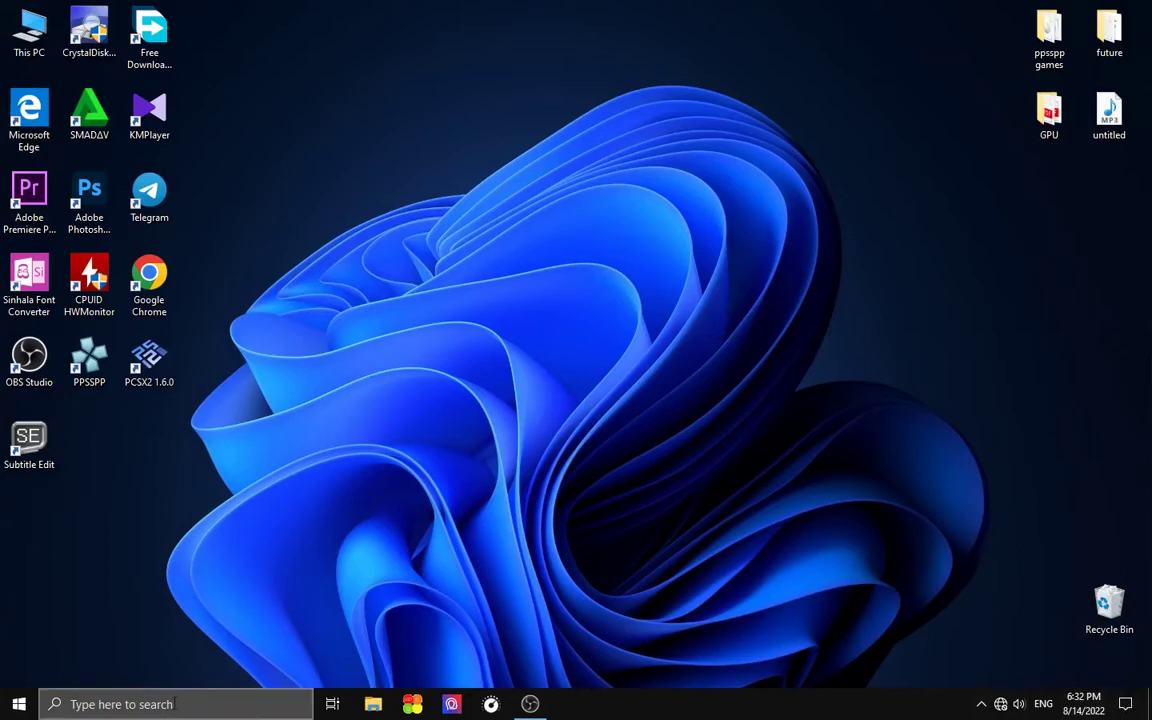
Search Windows for "services" and open the Services app
{"action": "left_click", "coordinate": [207, 700]}
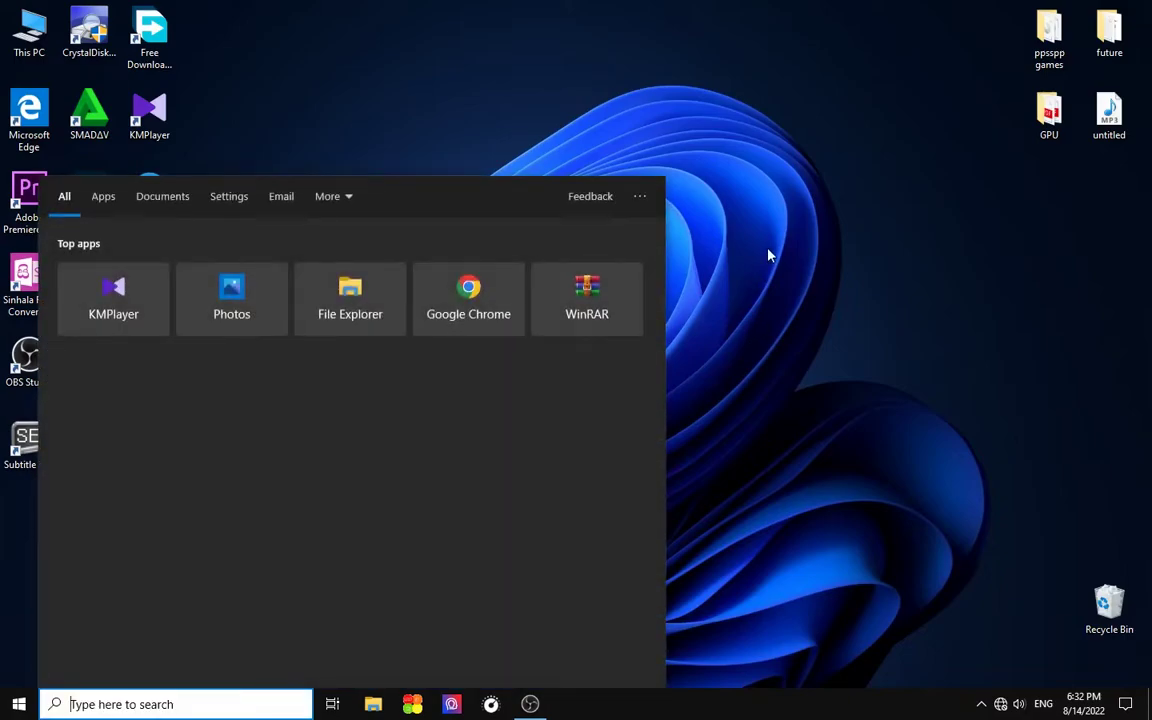
{"action": "type", "text": "ser"}
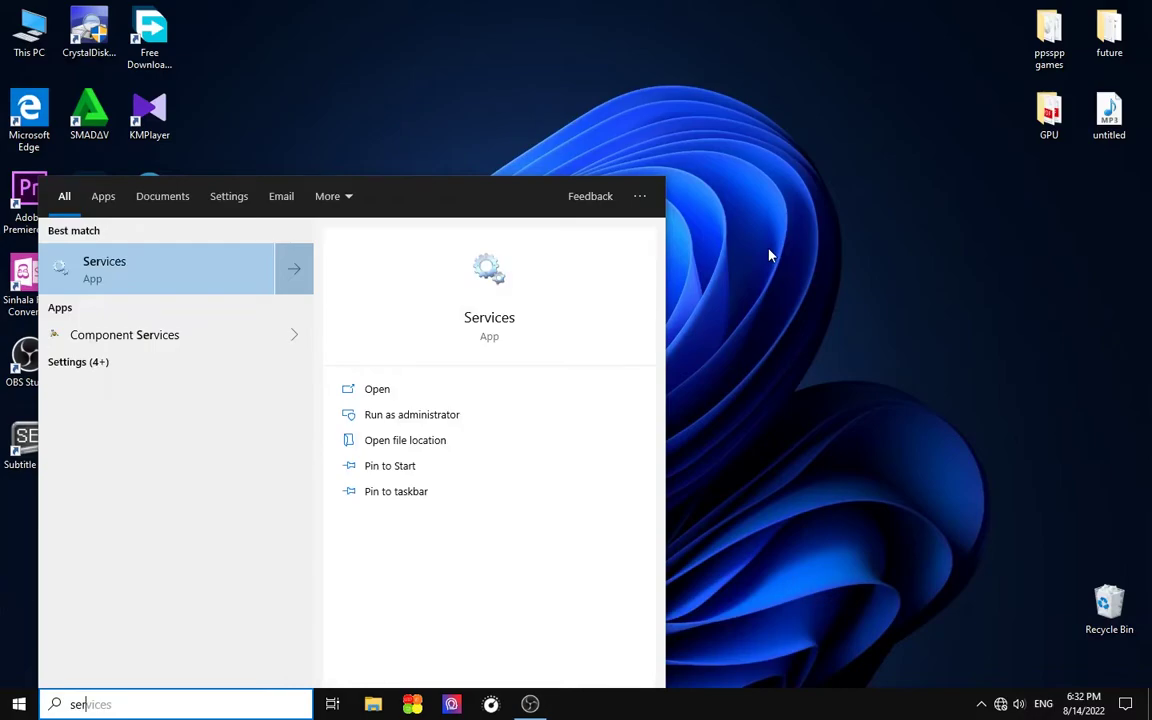
{"action": "type", "text": "vi"}
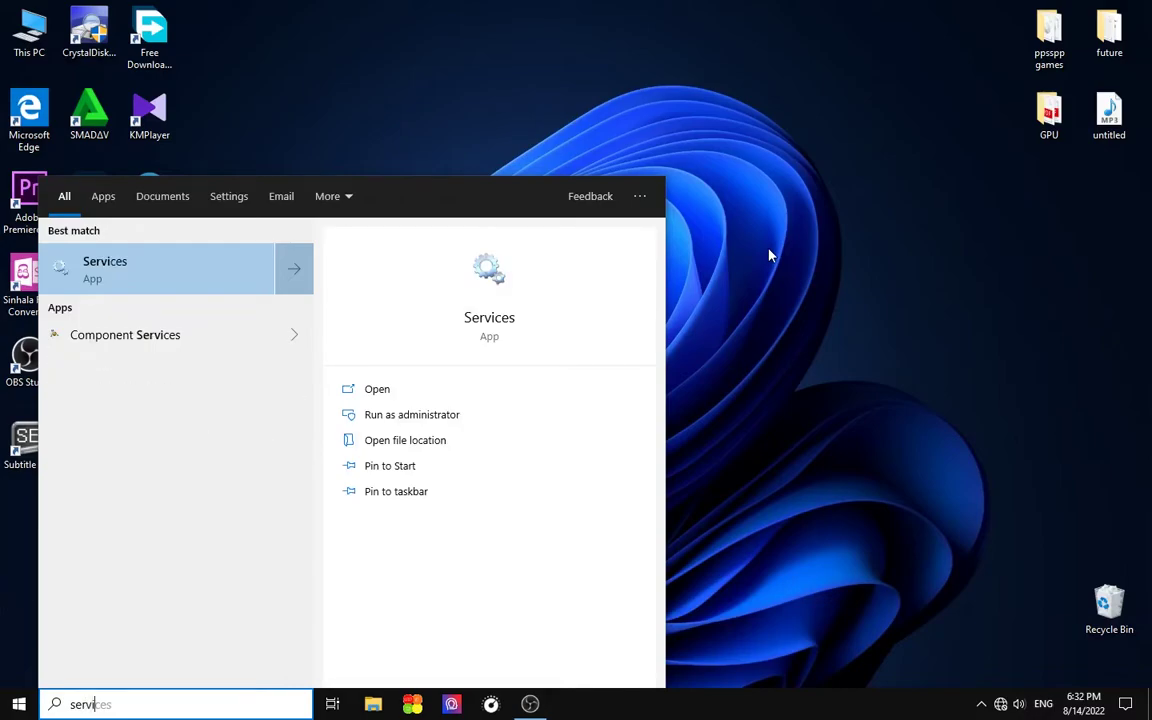
{"action": "type", "text": "ces"}
{"action": "left_click", "coordinate": [141, 272]}
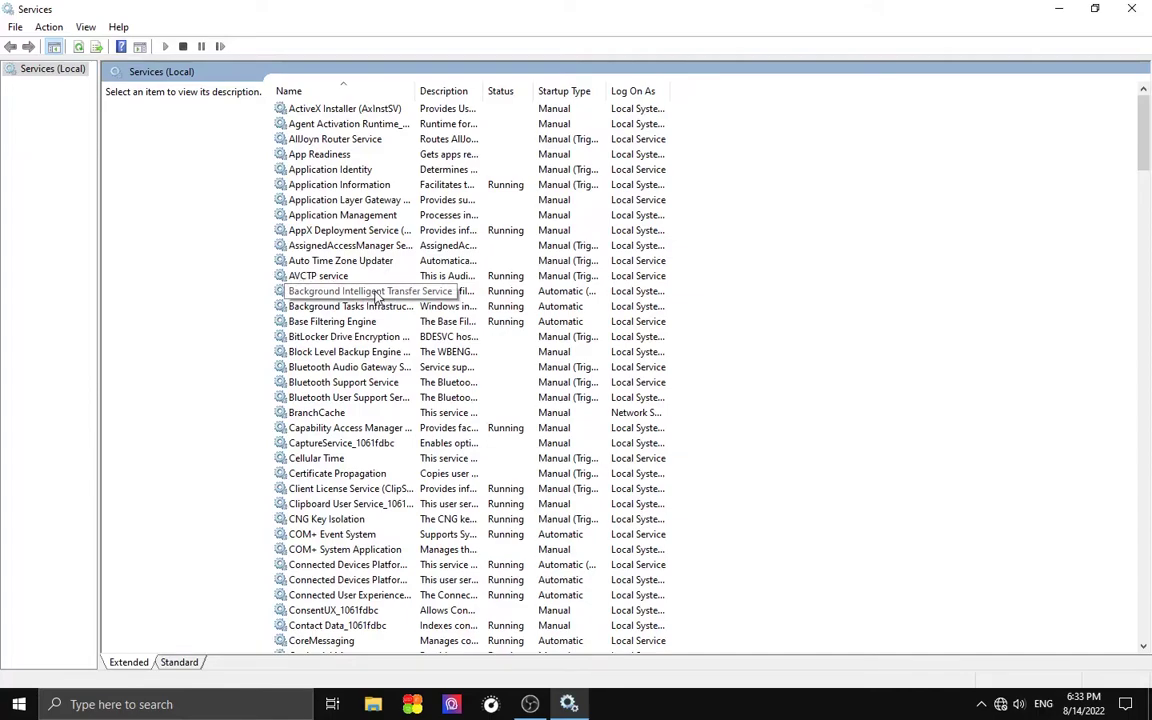
Open the properties of the Background Intelligent Transfer Service and reposition the dialog to inspect its service name
{"action": "double_click", "coordinate": [377, 292]}
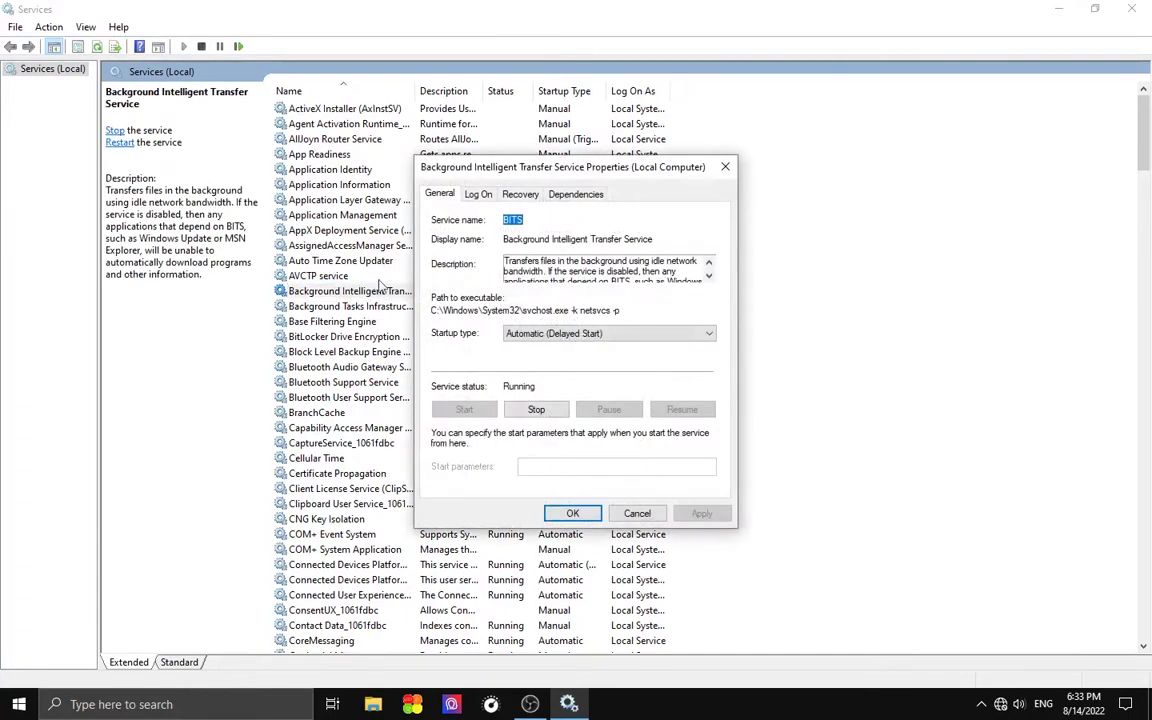
{"action": "left_click_drag", "start_coordinate": [572, 178], "coordinate": [600, 185]}
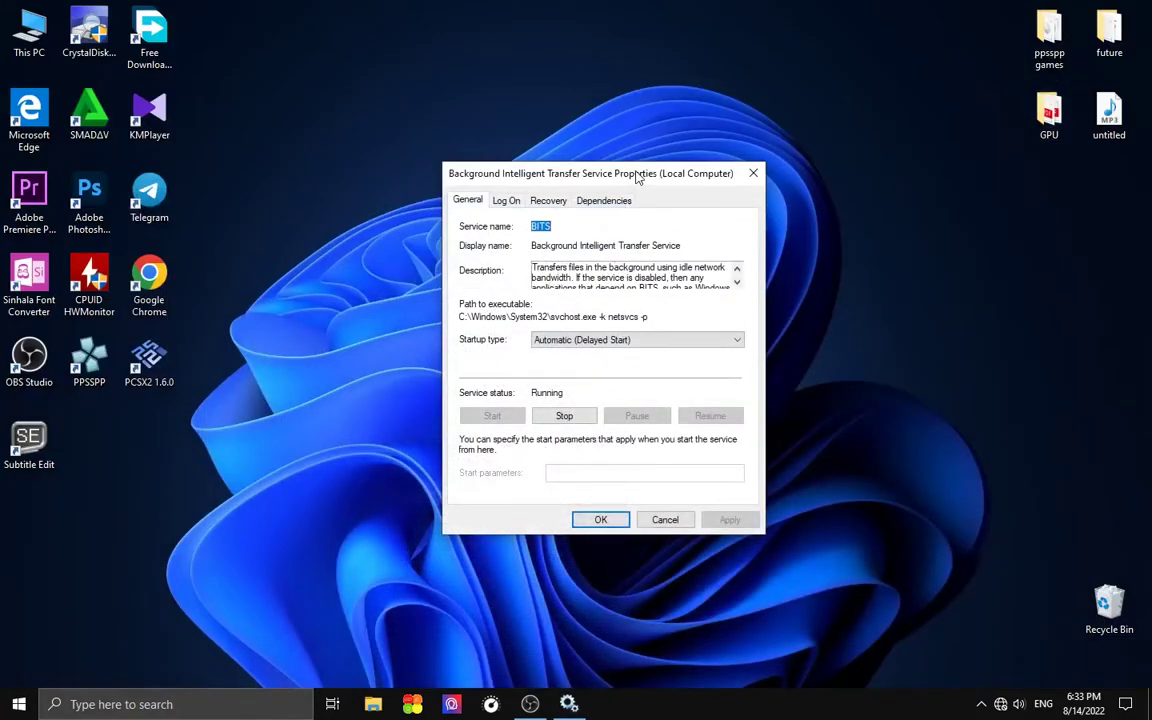
{"action": "left_click_drag", "start_coordinate": [633, 175], "coordinate": [618, 145]}
{"action": "left_click", "coordinate": [540, 197]}
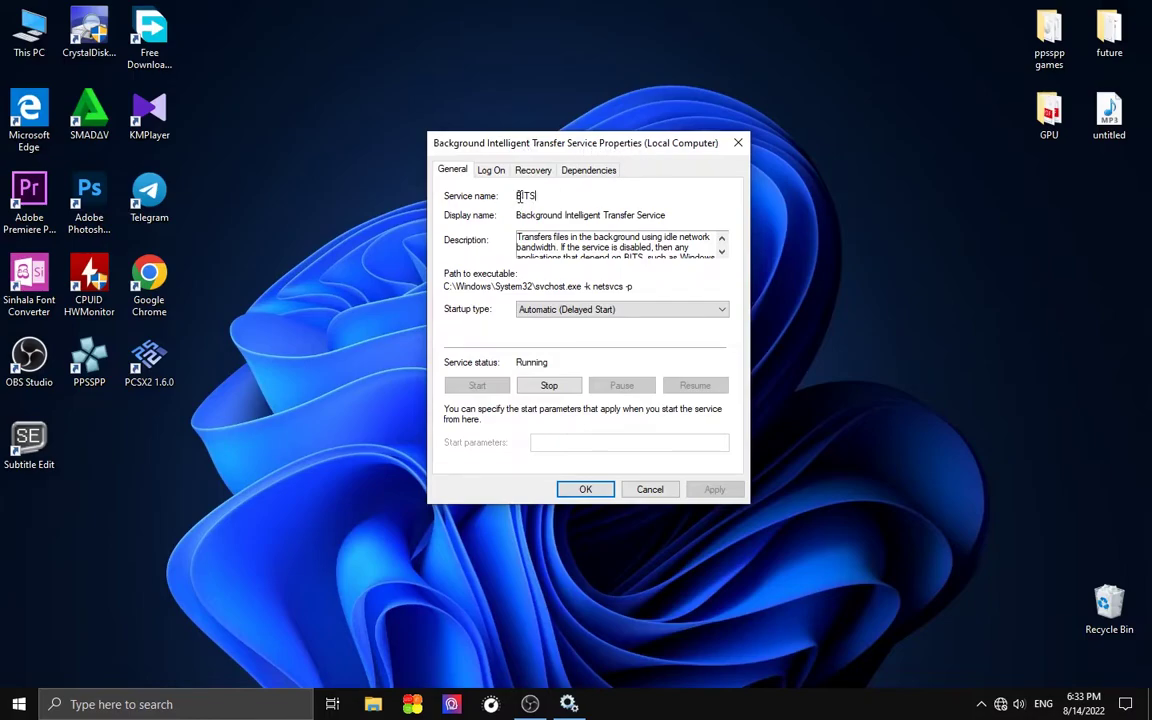
{"action": "left_click_drag", "start_coordinate": [519, 196], "coordinate": [548, 194]}
{"action": "left_click", "coordinate": [548, 195]}
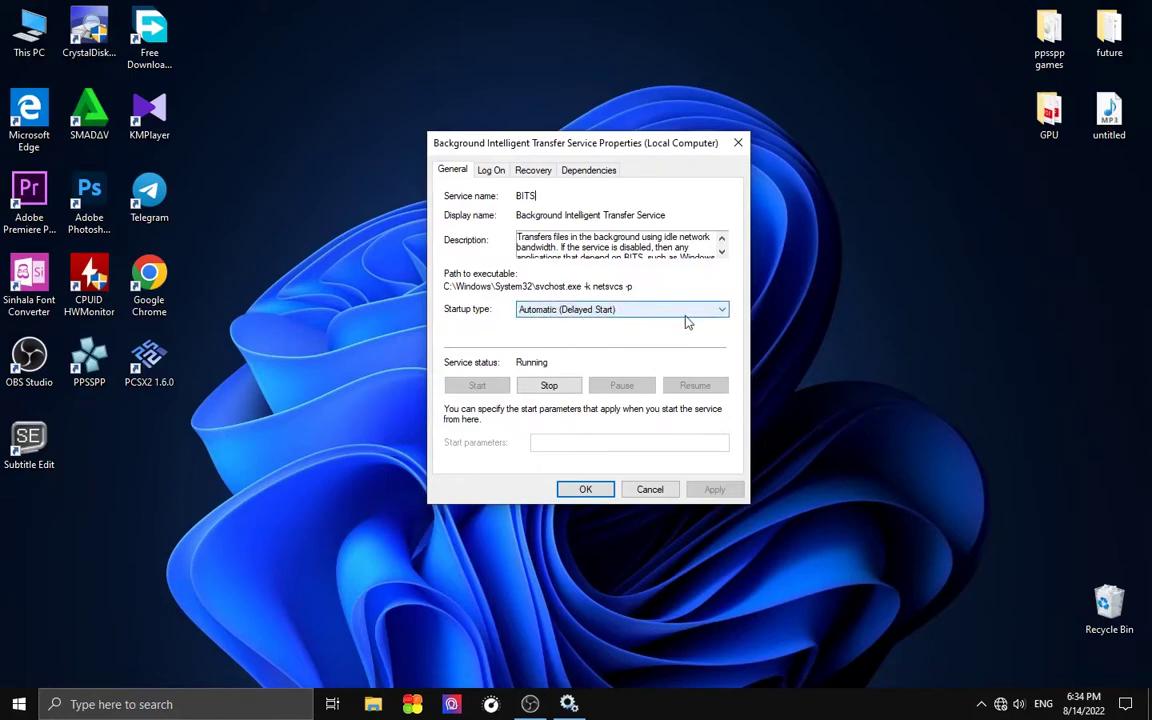
Set the Background Intelligent Transfer Service's startup type to Disabled, stop the service and apply the changes
{"action": "left_click", "coordinate": [600, 312]}
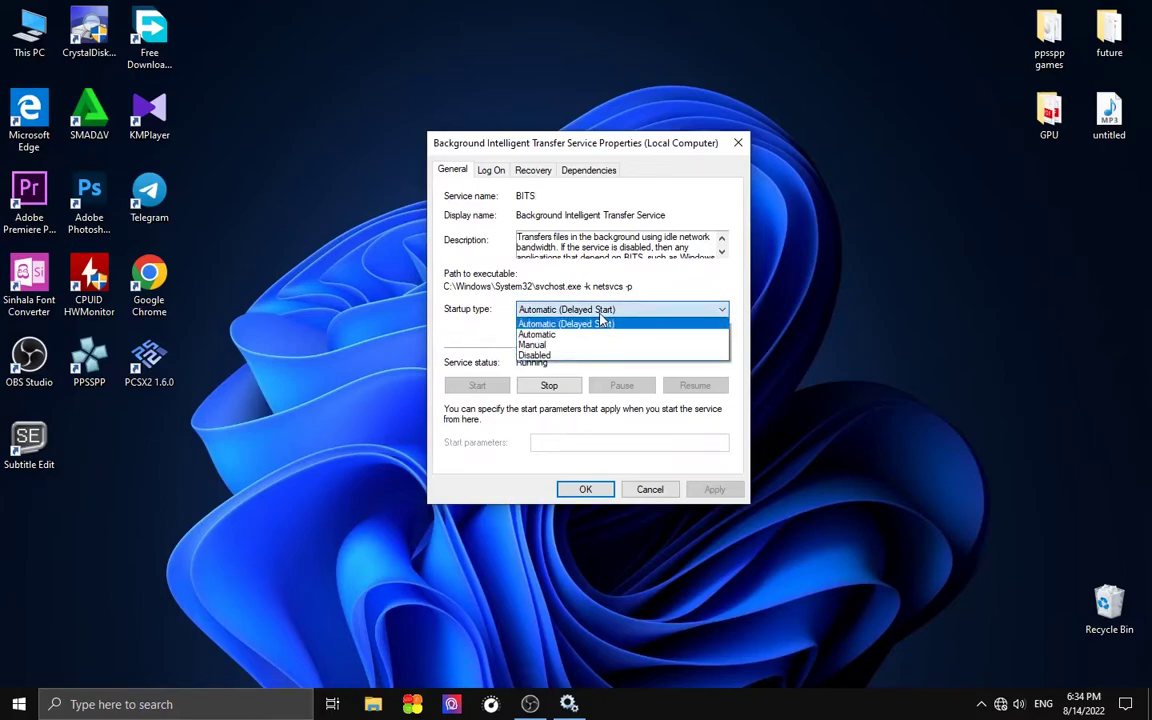
{"action": "left_click", "coordinate": [540, 356]}
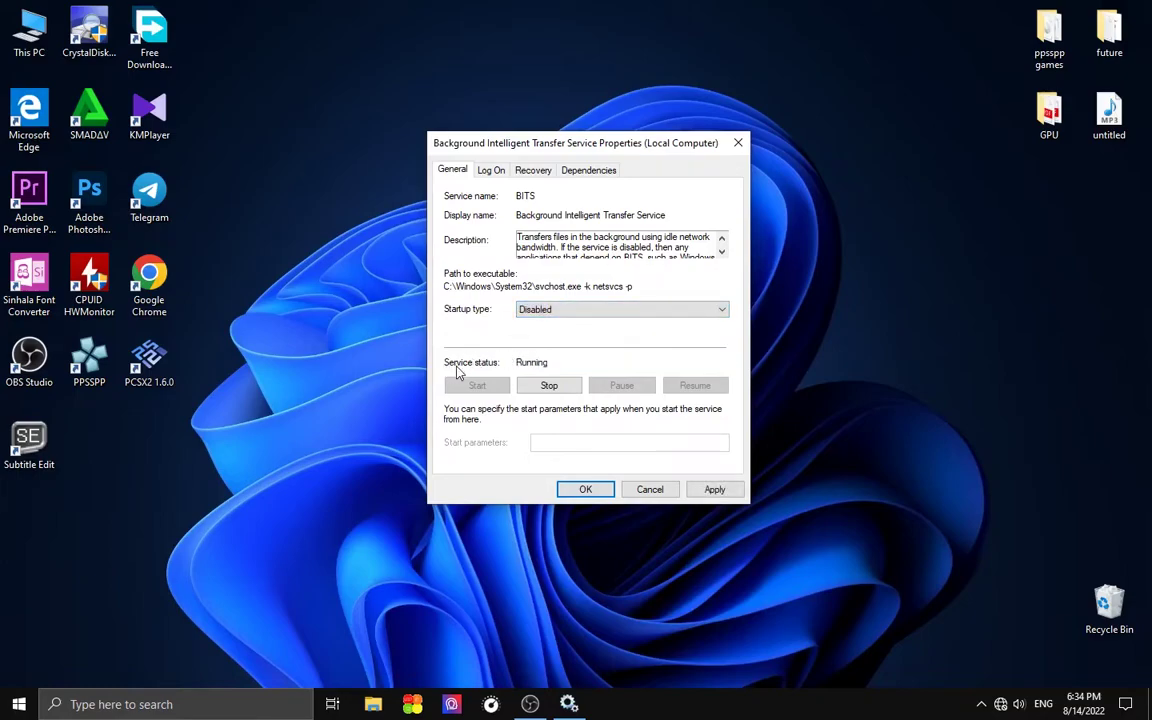
{"action": "left_click", "coordinate": [548, 389]}
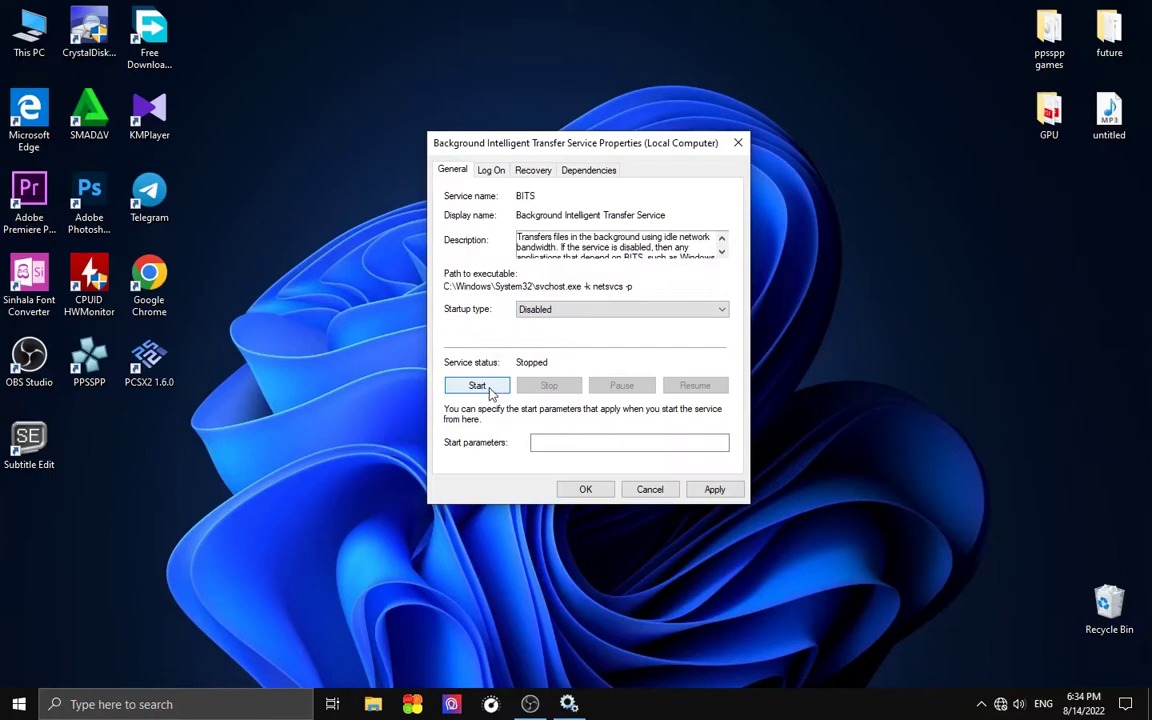
{"action": "left_click", "coordinate": [713, 490]}
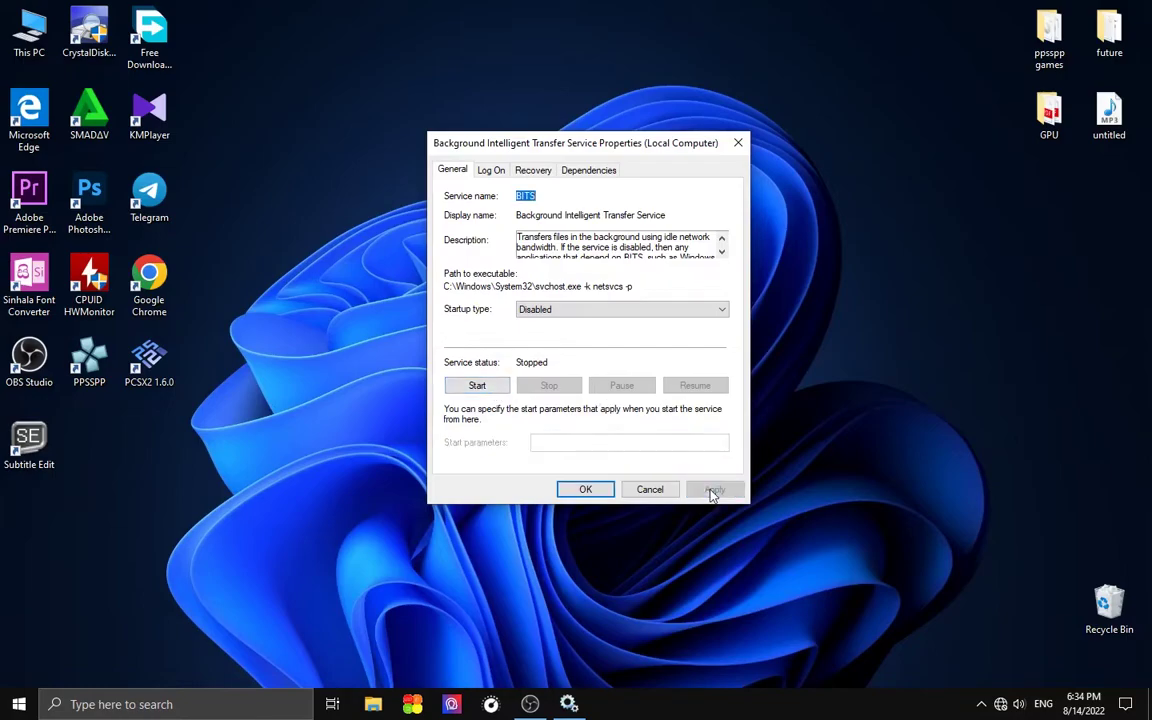
{"action": "left_click", "coordinate": [588, 489]}
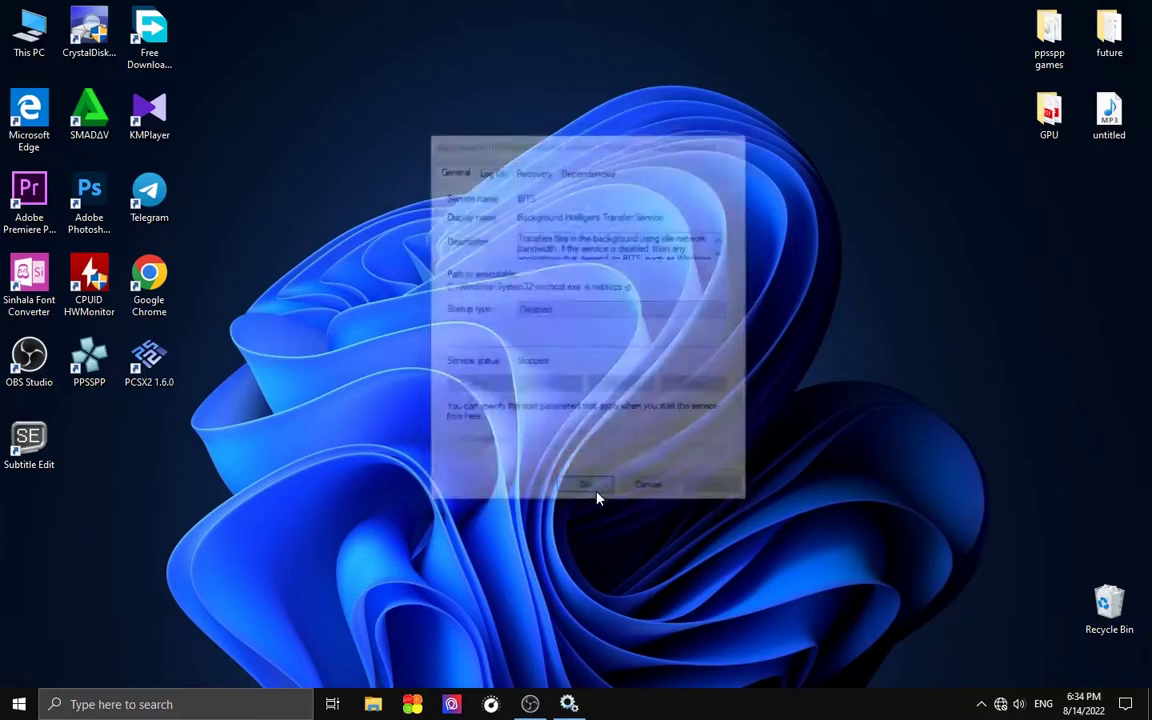
Return to the Services list and open the properties of the Windows Update service
{"action": "left_click", "coordinate": [569, 704]}
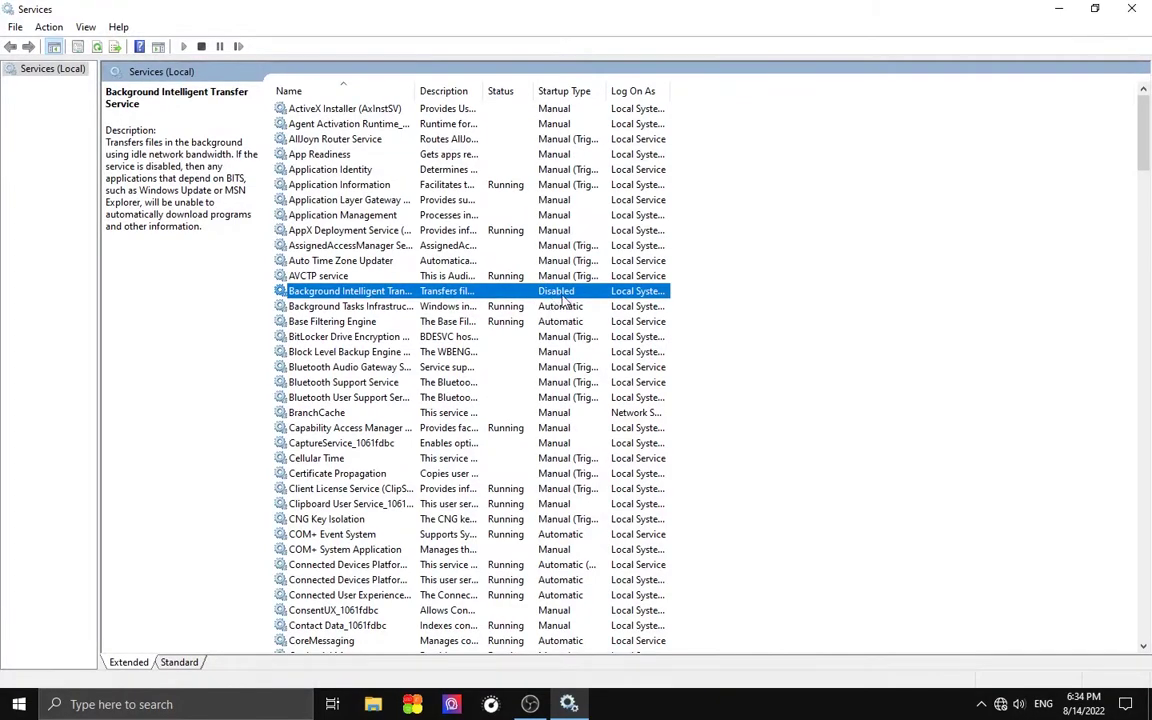
{"action": "left_click_drag", "start_coordinate": [1148, 118], "coordinate": [1130, 582]}
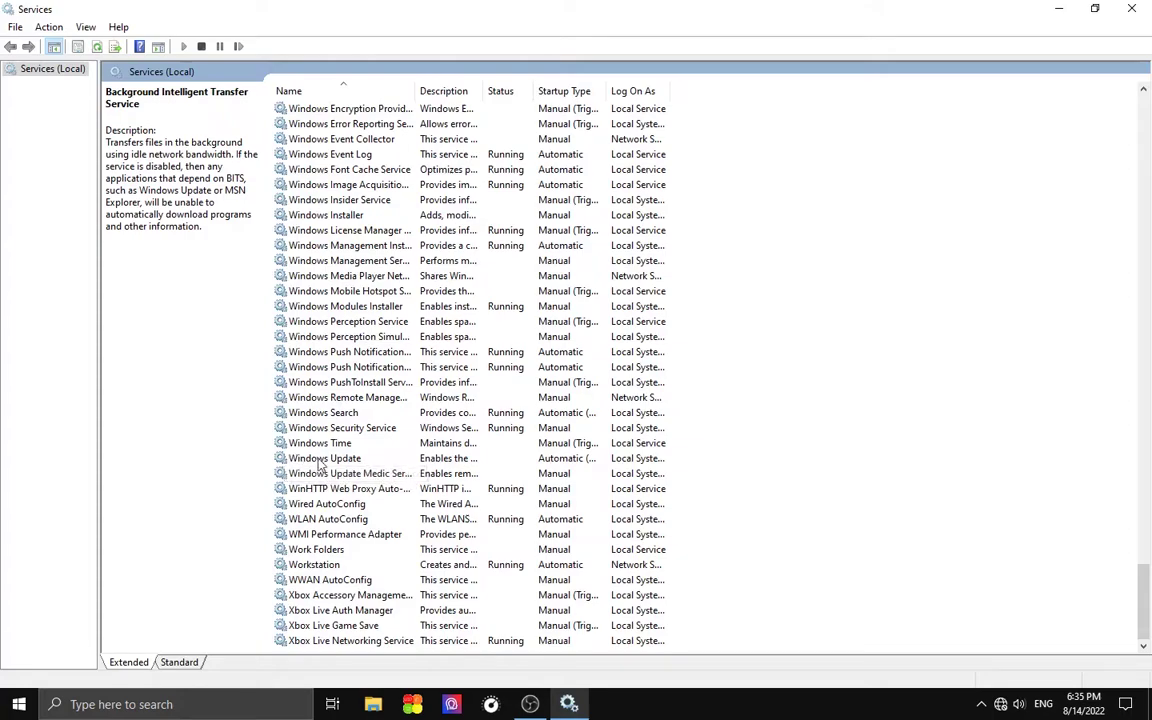
{"action": "double_click", "coordinate": [348, 462]}
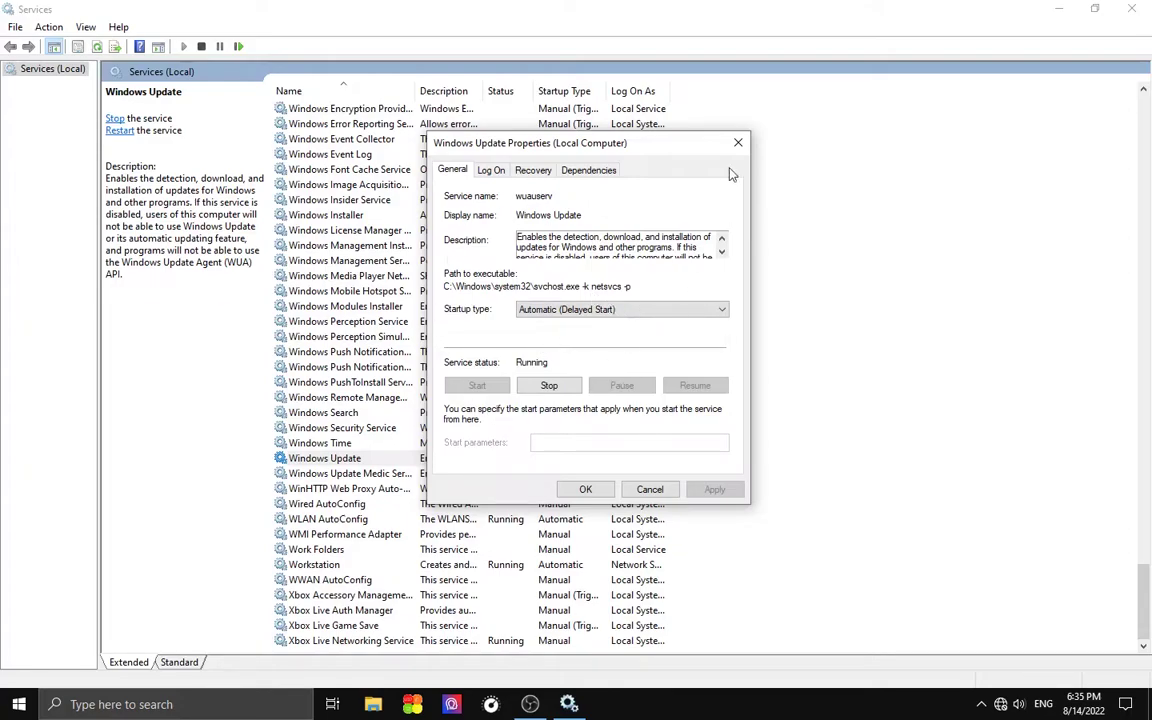
{"action": "key", "text": "Tab"}
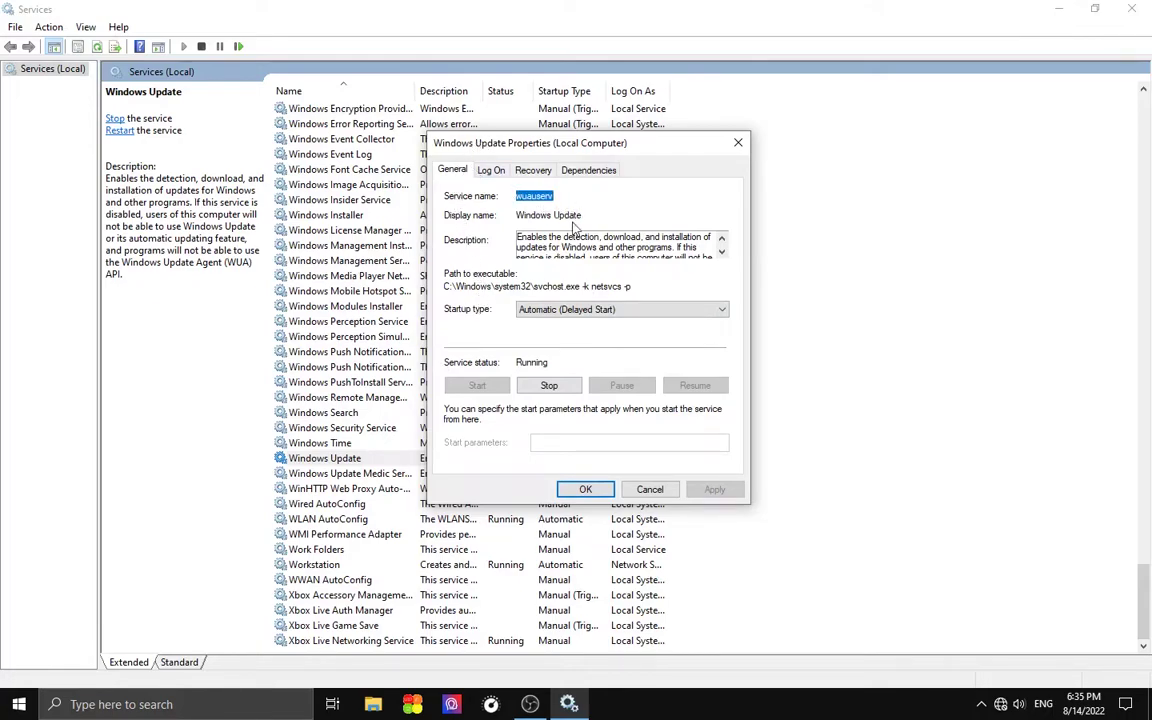
Set the Windows Update service's startup type to Disabled and stop it, applying the changes and closing Services
{"action": "left_click", "coordinate": [615, 312]}
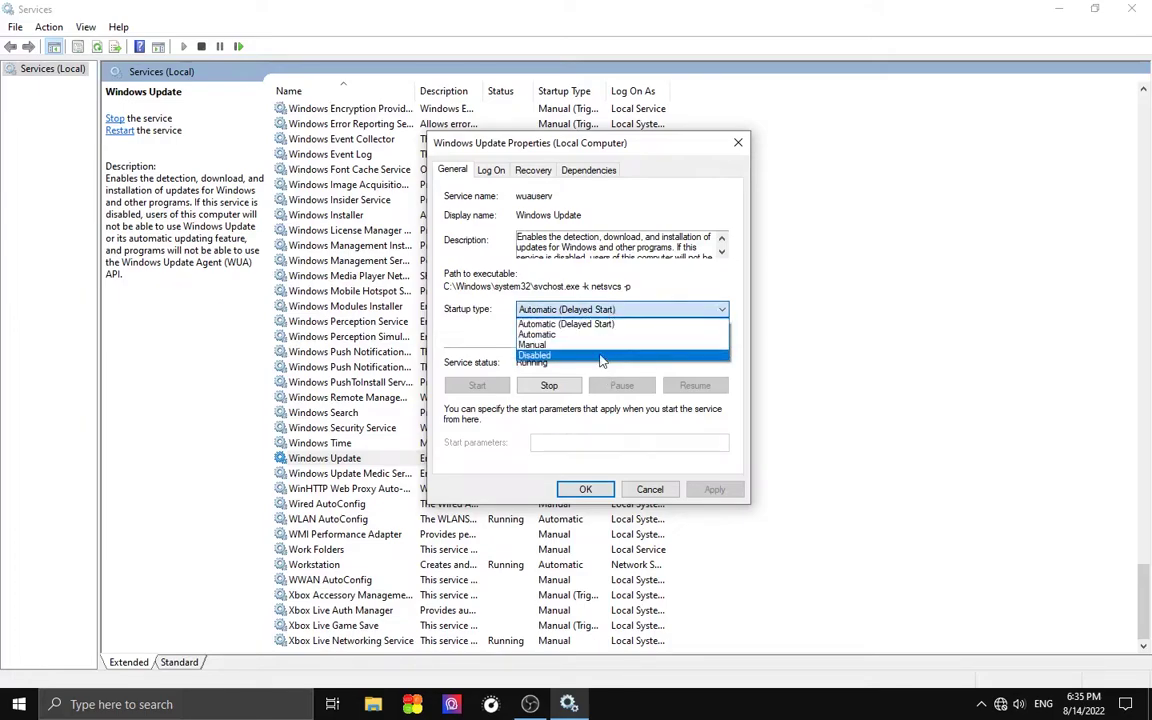
{"action": "left_click", "coordinate": [601, 357]}
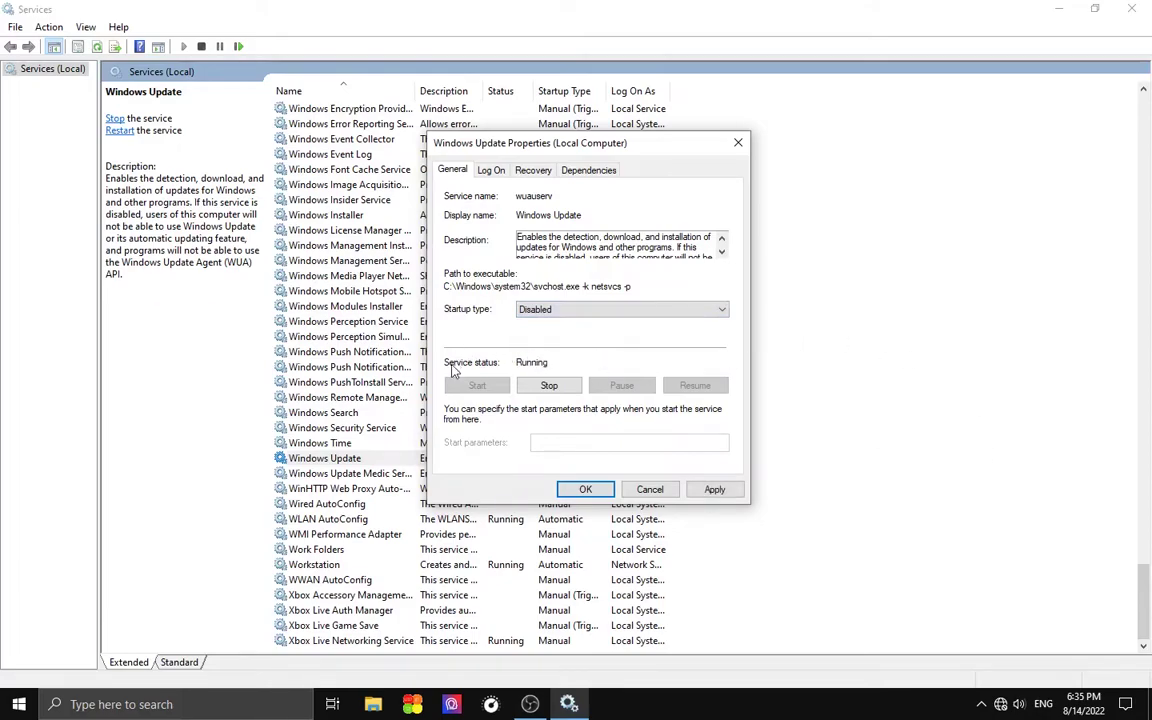
{"action": "left_click", "coordinate": [545, 387]}
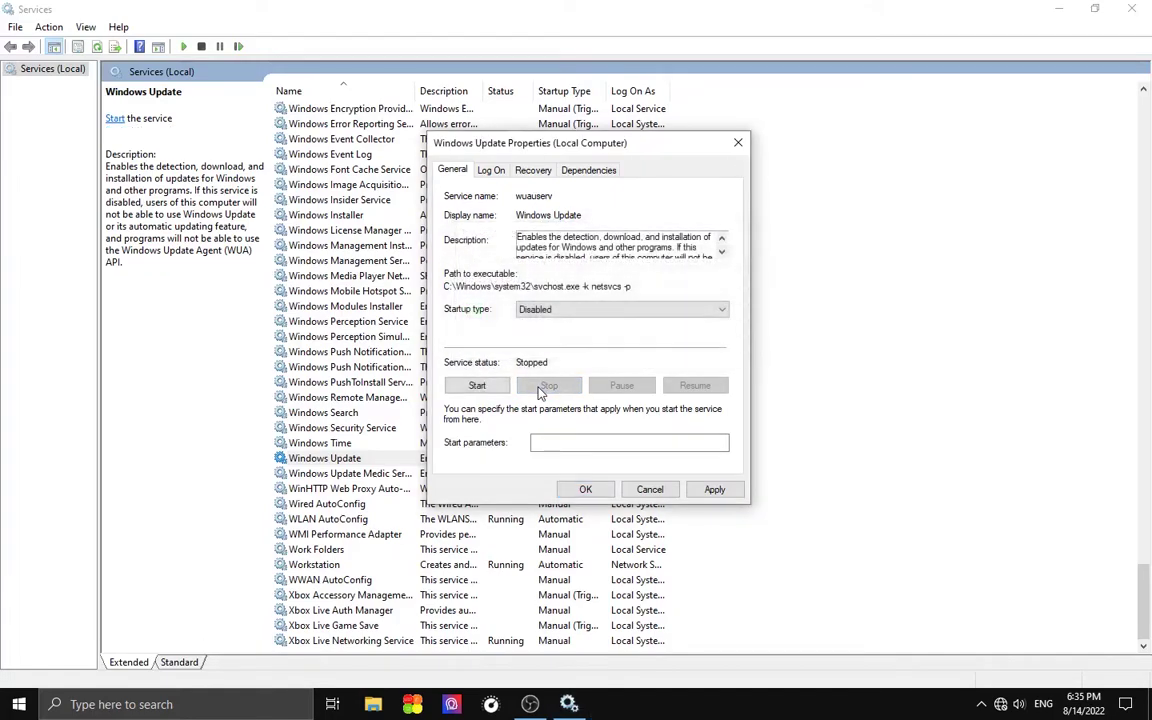
{"action": "left_click", "coordinate": [714, 489]}
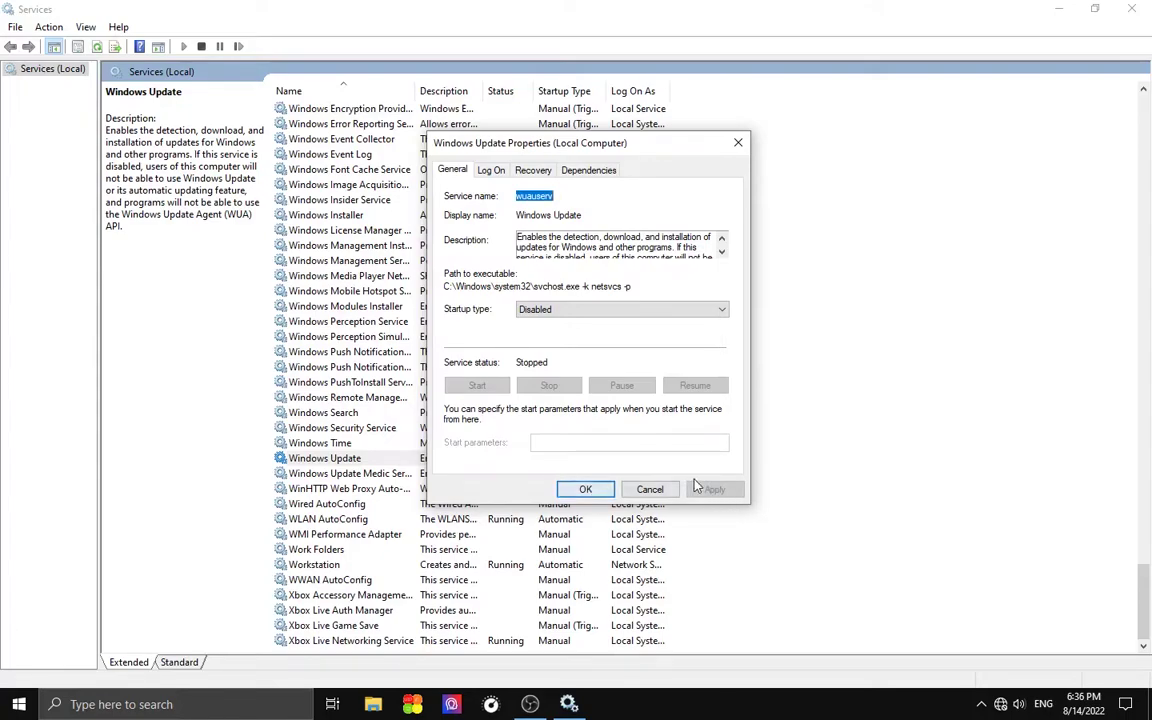
{"action": "left_click", "coordinate": [588, 489]}
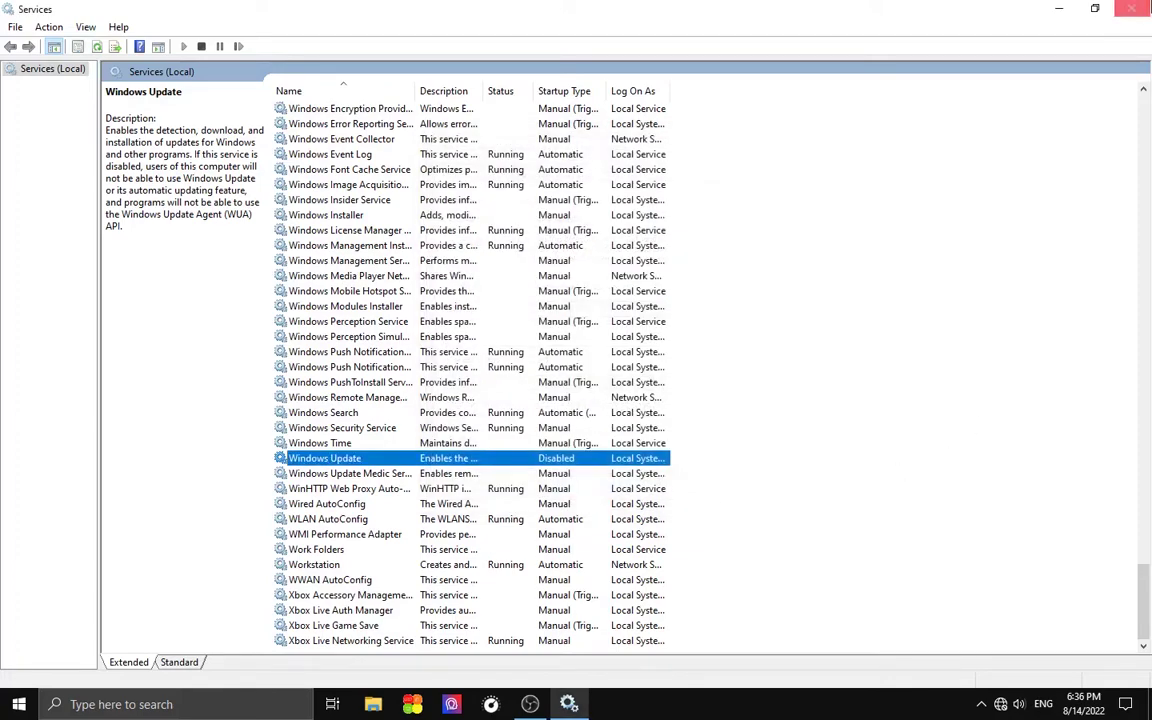
{"action": "left_click", "coordinate": [1129, 9]}
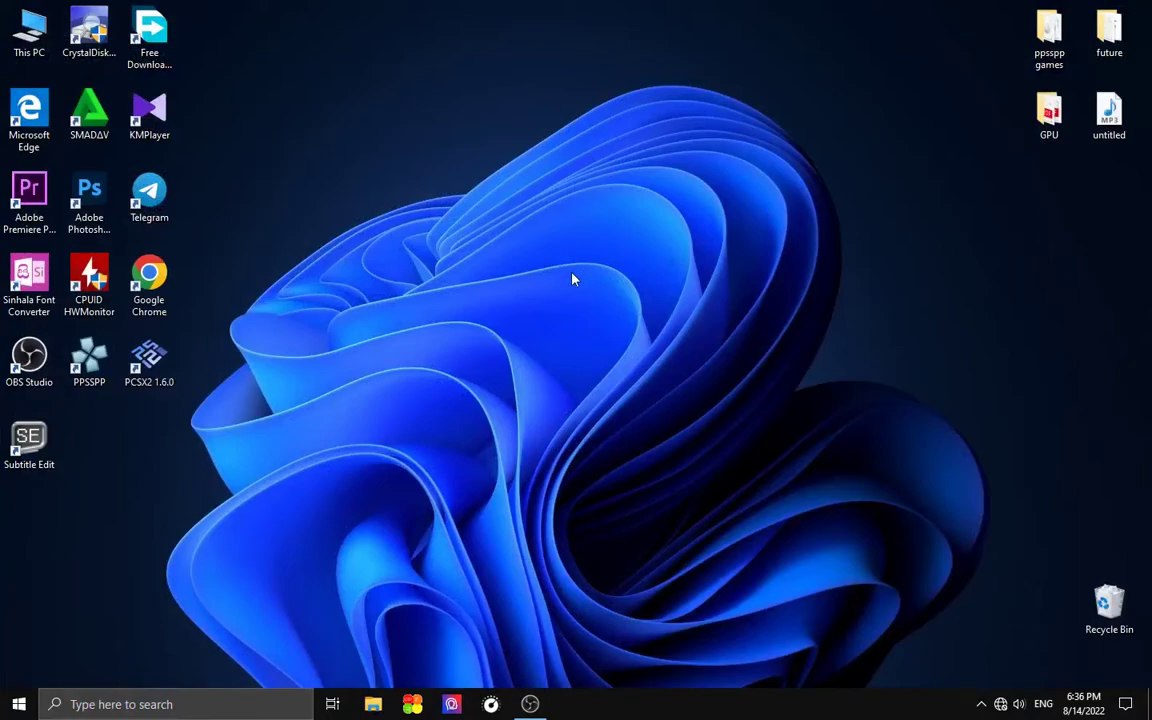
Search Windows for "update settings" and open the Windows Update settings page
{"action": "left_click", "coordinate": [130, 703]}
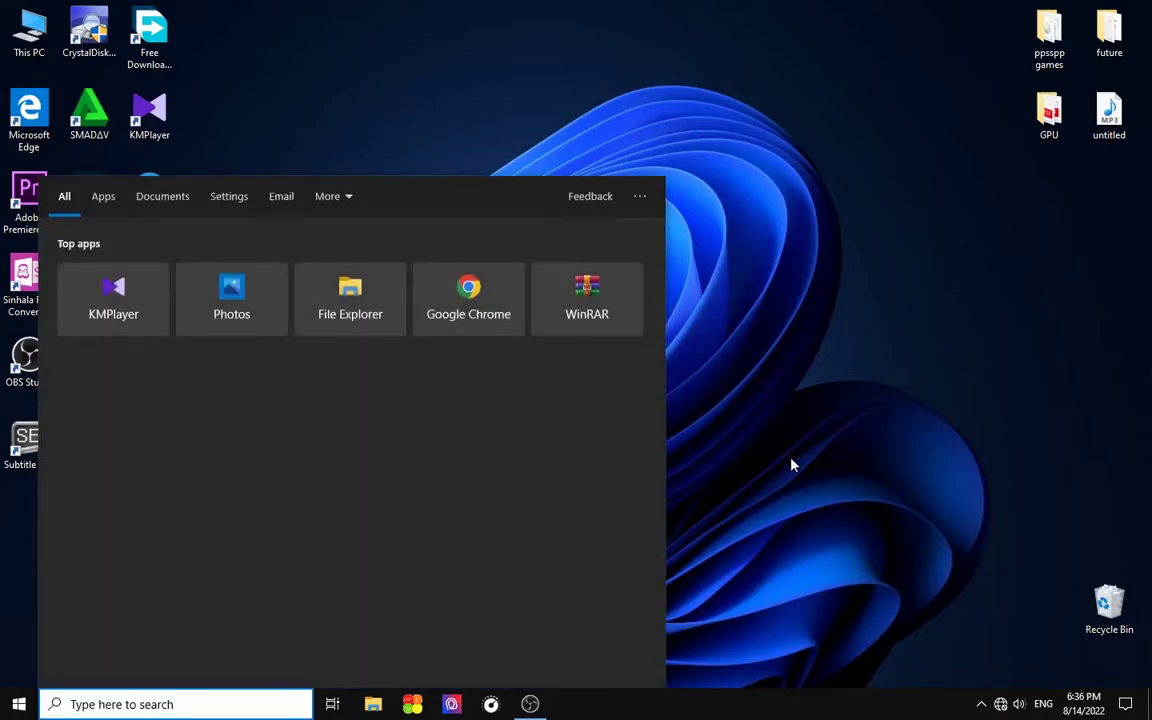
{"action": "type", "text": "u"}
{"action": "type", "text": "pd"}
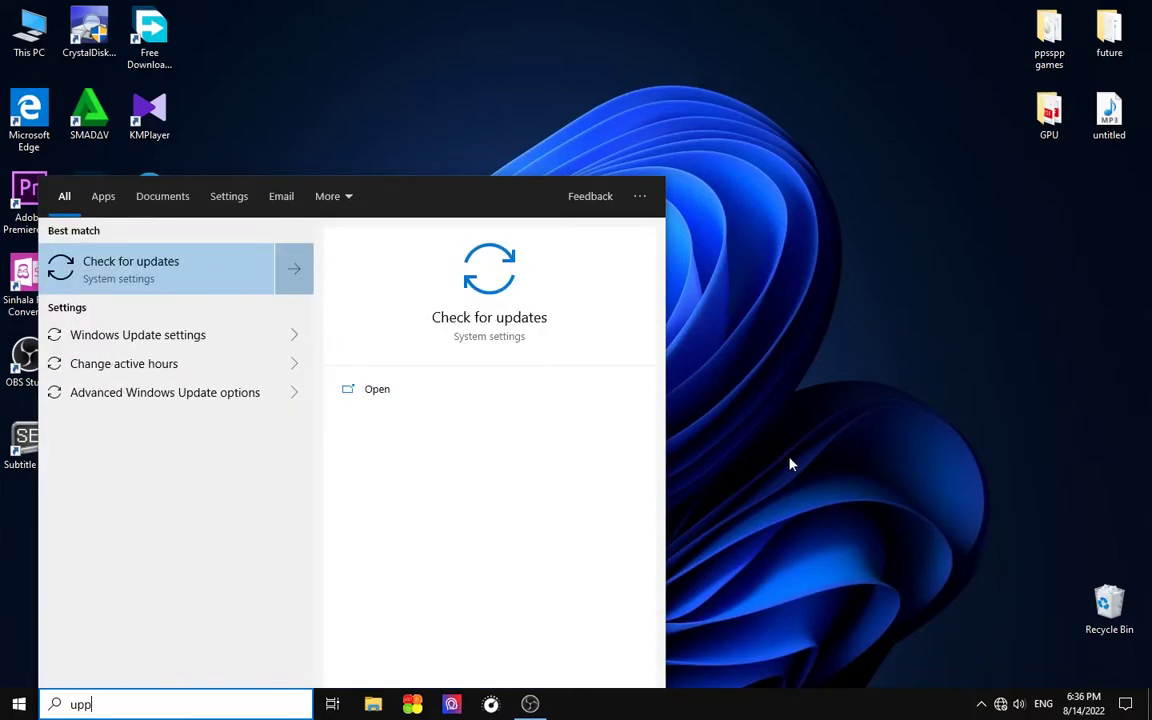
{"action": "key", "text": "BackSpace"}
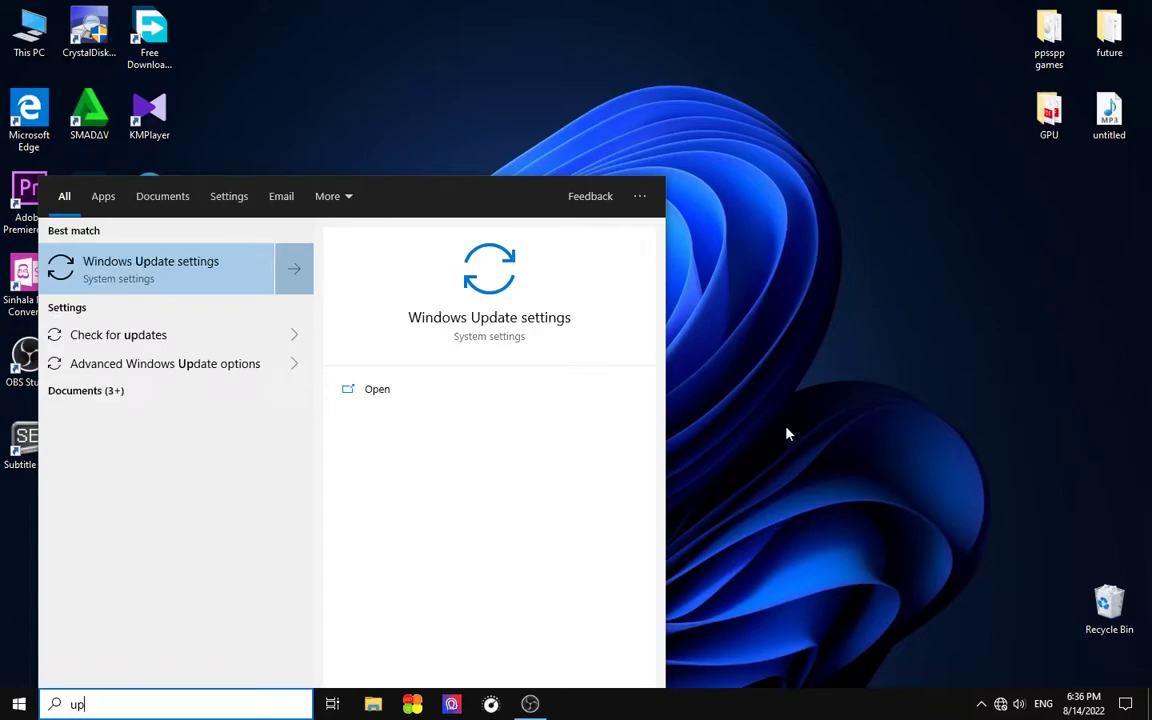
{"action": "type", "text": "date se"}
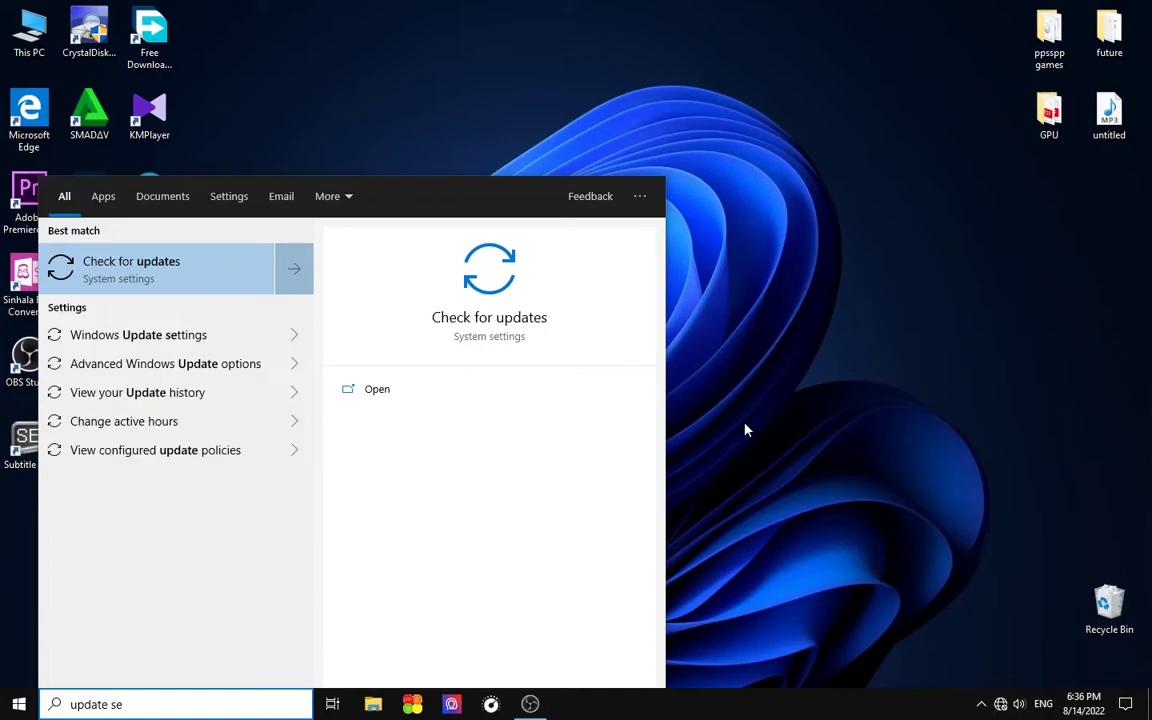
{"action": "type", "text": "ttings"}
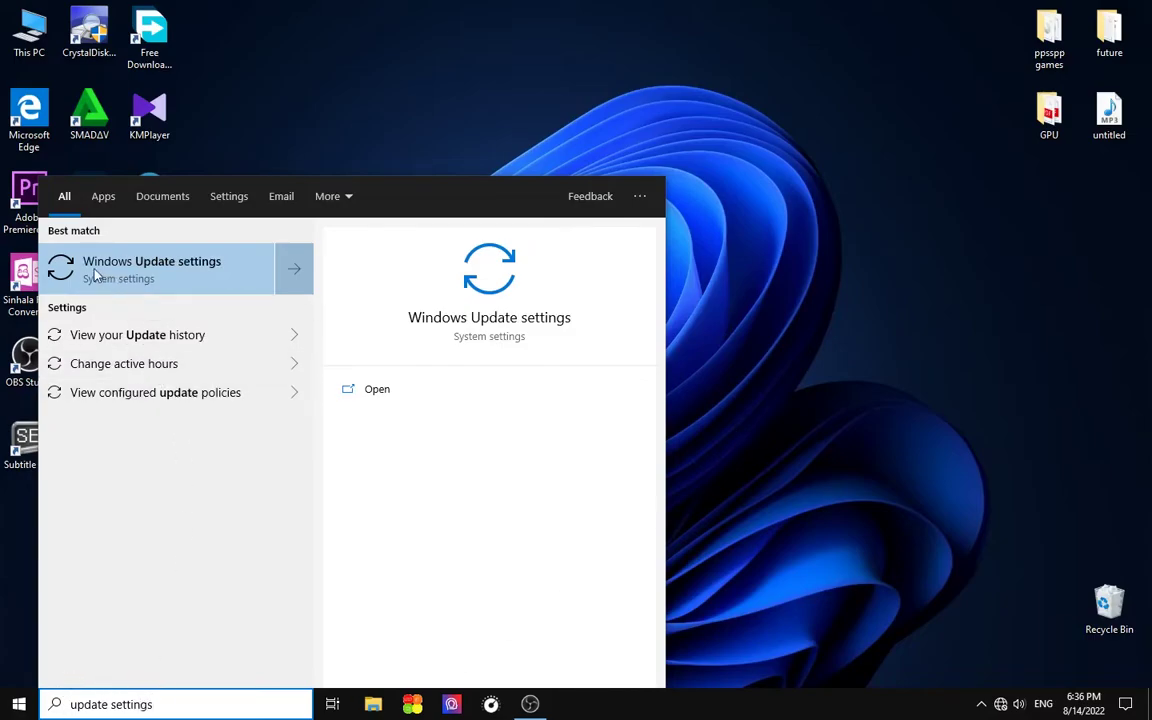
{"action": "left_click", "coordinate": [226, 275]}
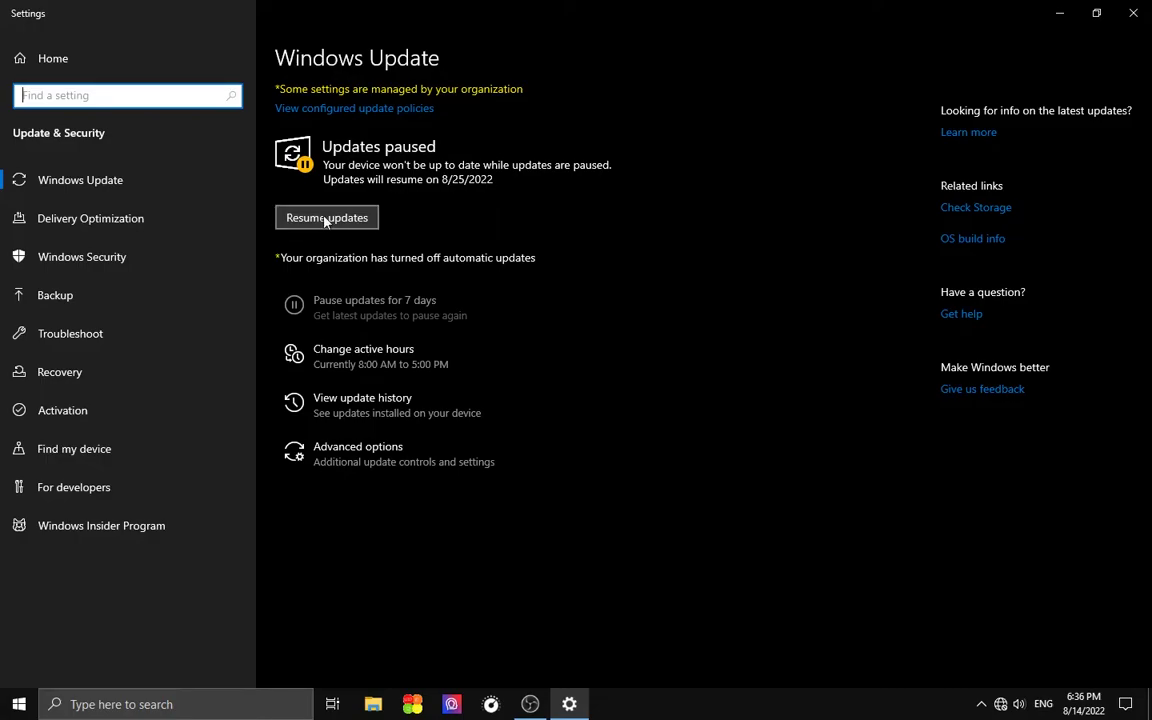
Check the computer's available network connections and dismiss the network list
{"action": "left_click", "coordinate": [1000, 705]}
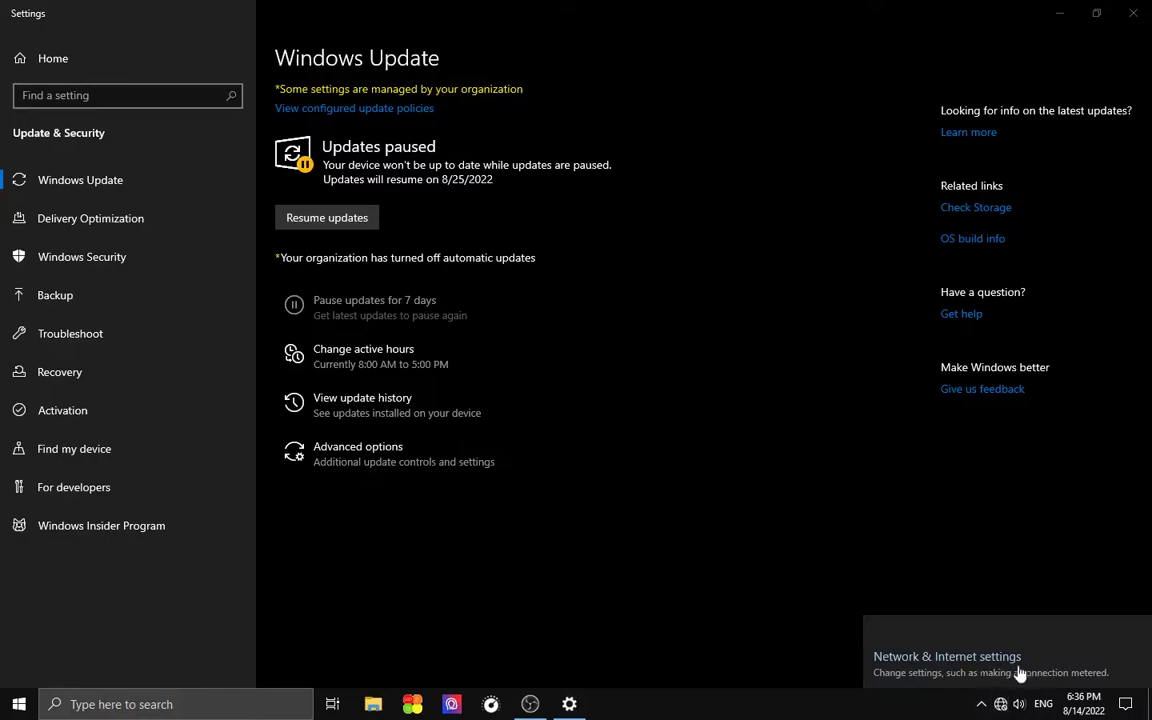
{"action": "left_click", "coordinate": [996, 705]}
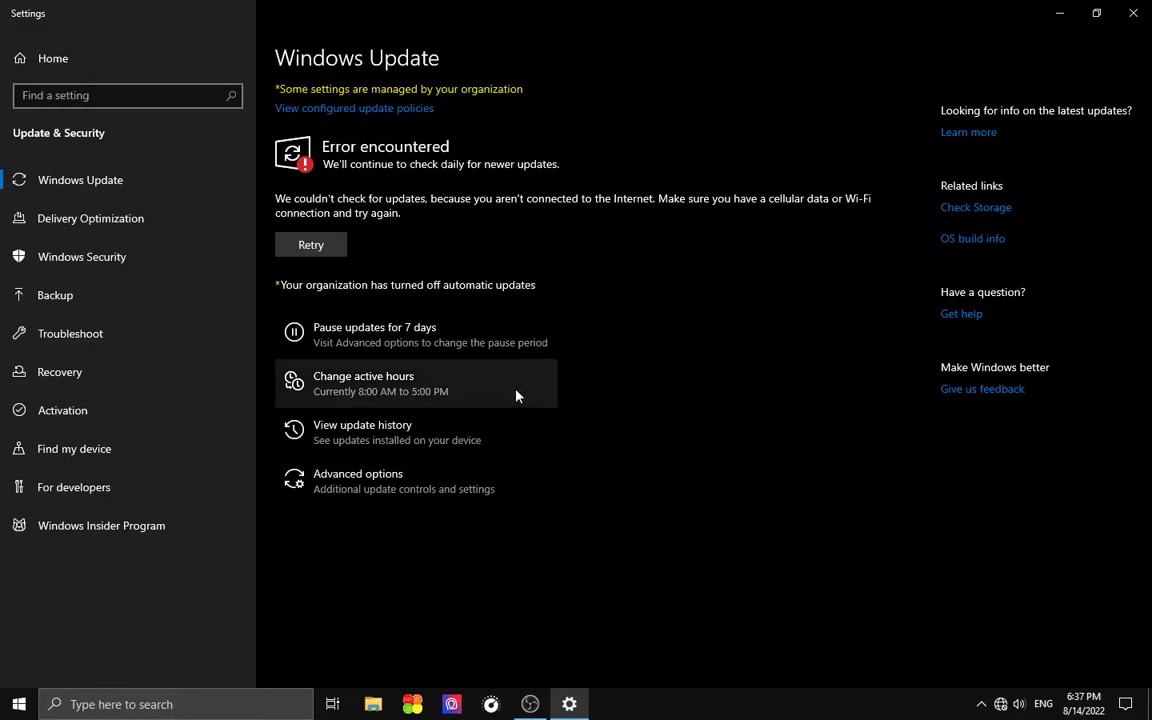
Pause Windows updates for 7 days and extend the pause repeatedly by 7 more days, three times in total
{"action": "left_click", "coordinate": [391, 337]}
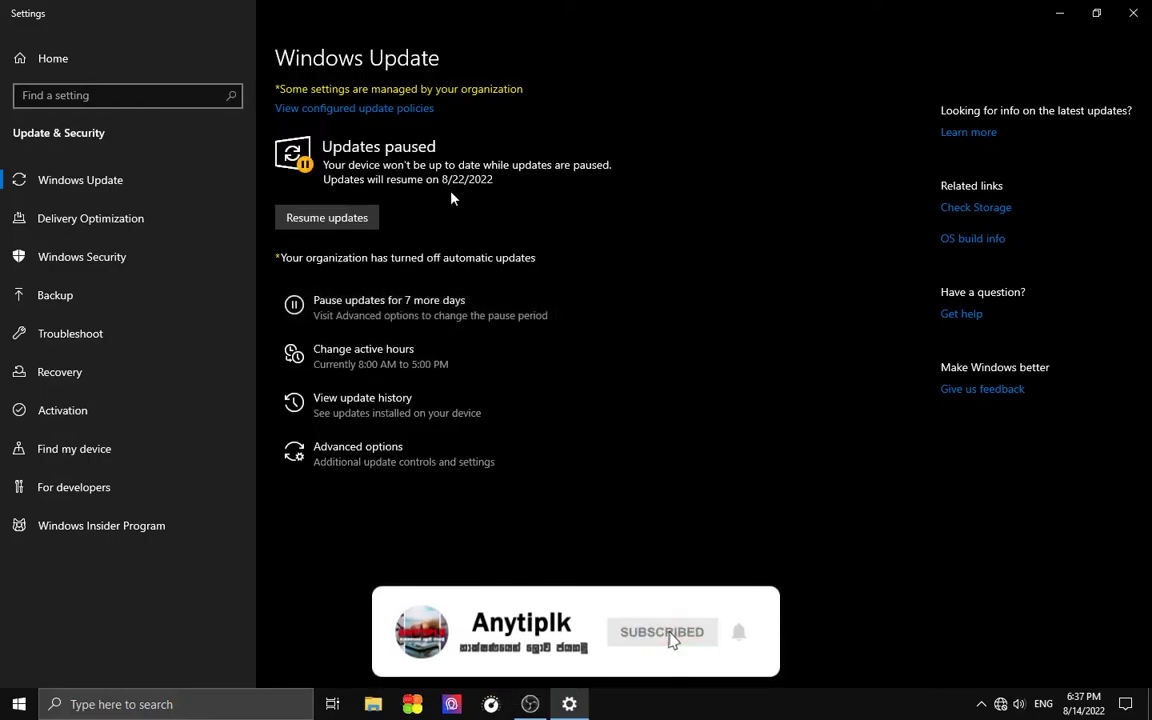
{"action": "left_click", "coordinate": [416, 303]}
{"action": "left_click", "coordinate": [416, 312]}
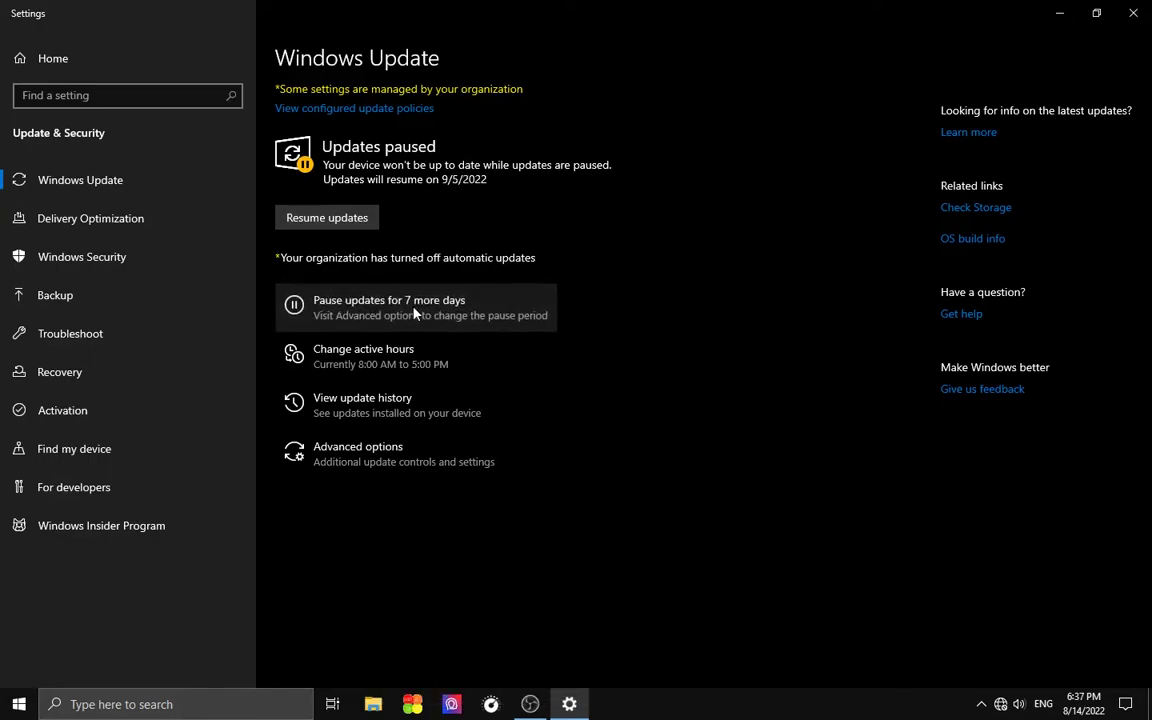
{"action": "left_click", "coordinate": [412, 313]}
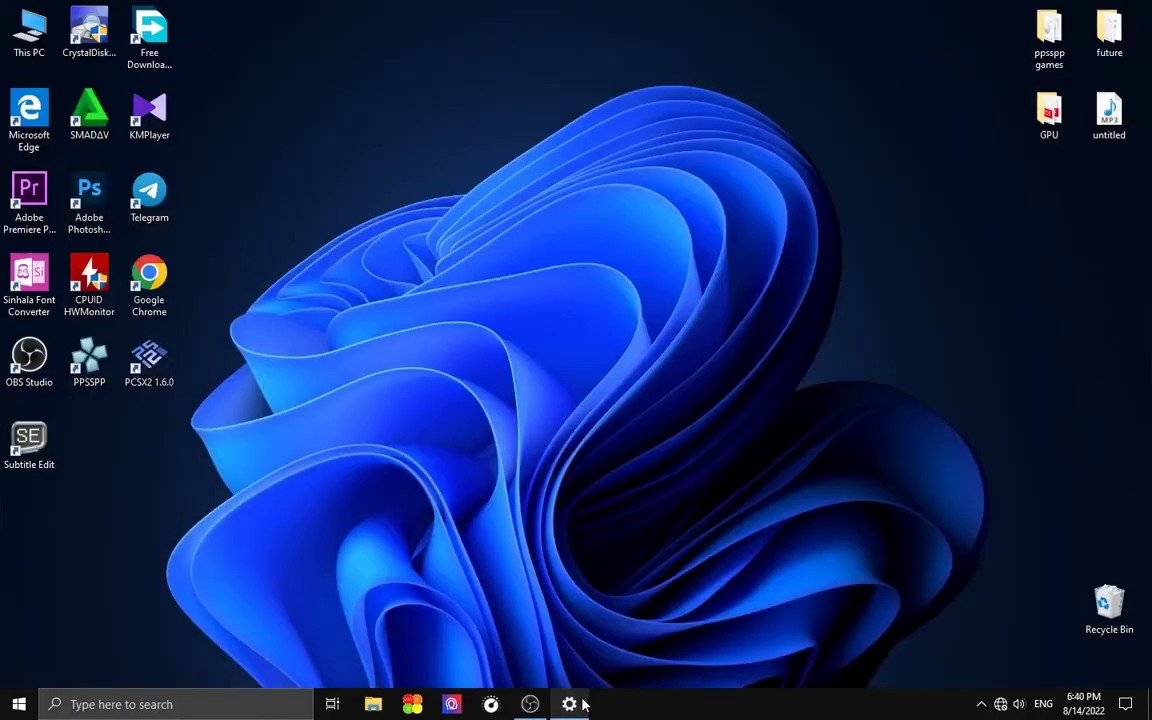
Refresh the Windows desktop
{"action": "right_click", "coordinate": [457, 182]}
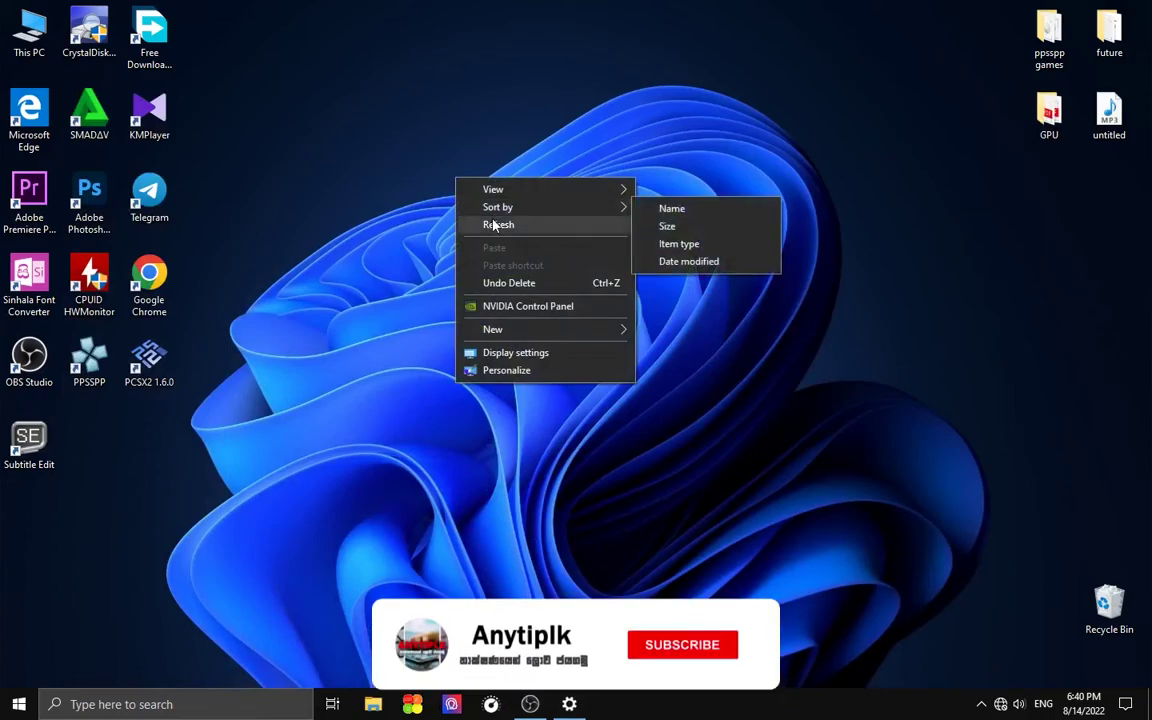
{"action": "left_click", "coordinate": [496, 225]}
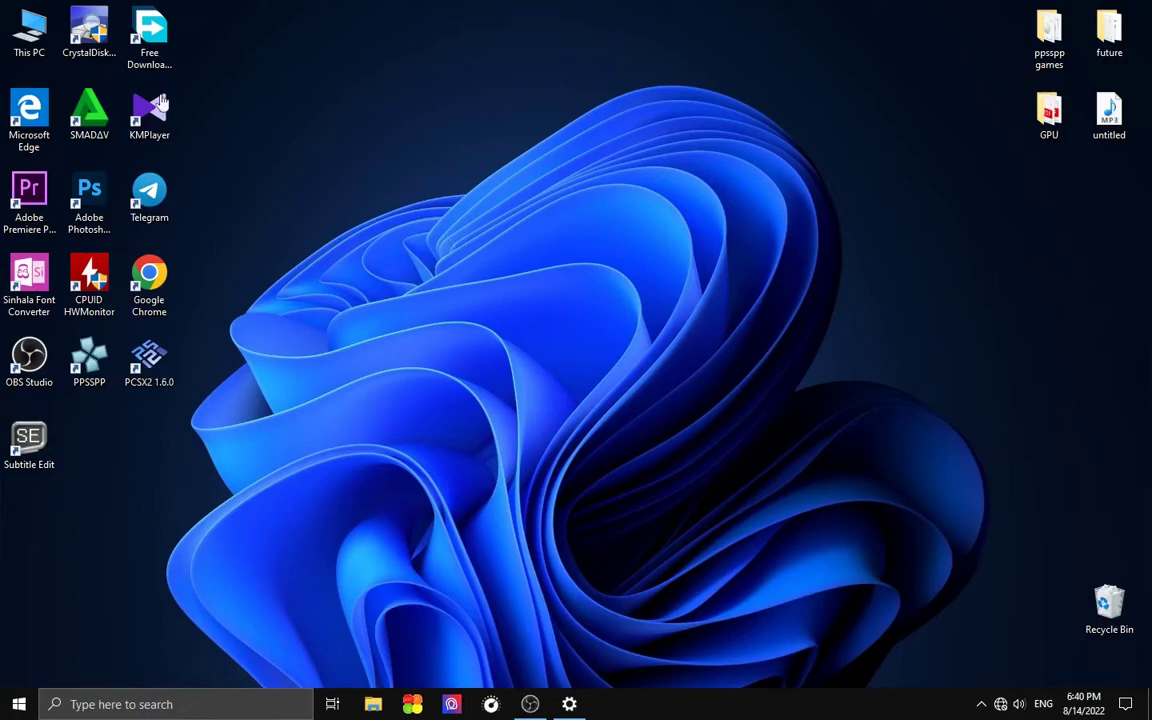
Open CrystalDiskInfo from the desktop, examine the hard disk's health status, temperature and attribute list, and close it
{"action": "double_click", "coordinate": [89, 30]}
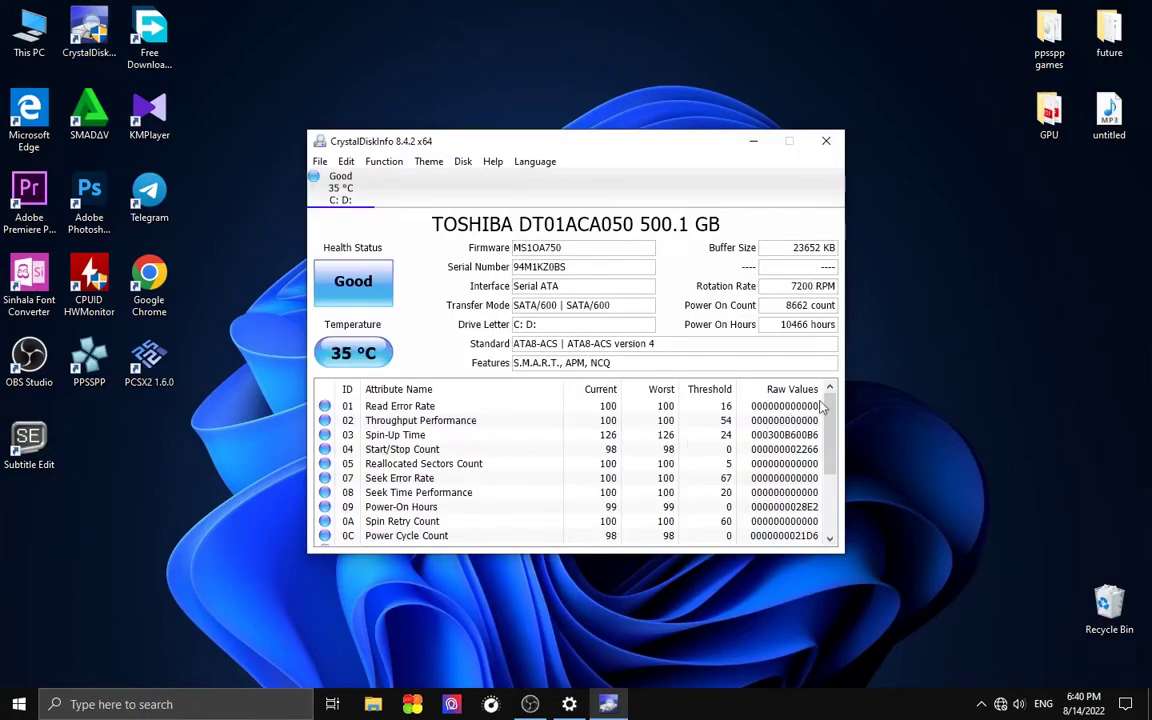
{"action": "mouse_move", "coordinate": [826, 398]}
{"action": "left_mouse_down"}
{"action": "mouse_move", "coordinate": [827, 470]}
{"action": "mouse_move", "coordinate": [833, 388]}
{"action": "left_mouse_up"}
{"action": "mouse_move", "coordinate": [833, 388]}
{"action": "left_mouse_down"}
{"action": "mouse_move", "coordinate": [833, 466]}
{"action": "mouse_move", "coordinate": [833, 383]}
{"action": "left_mouse_up"}
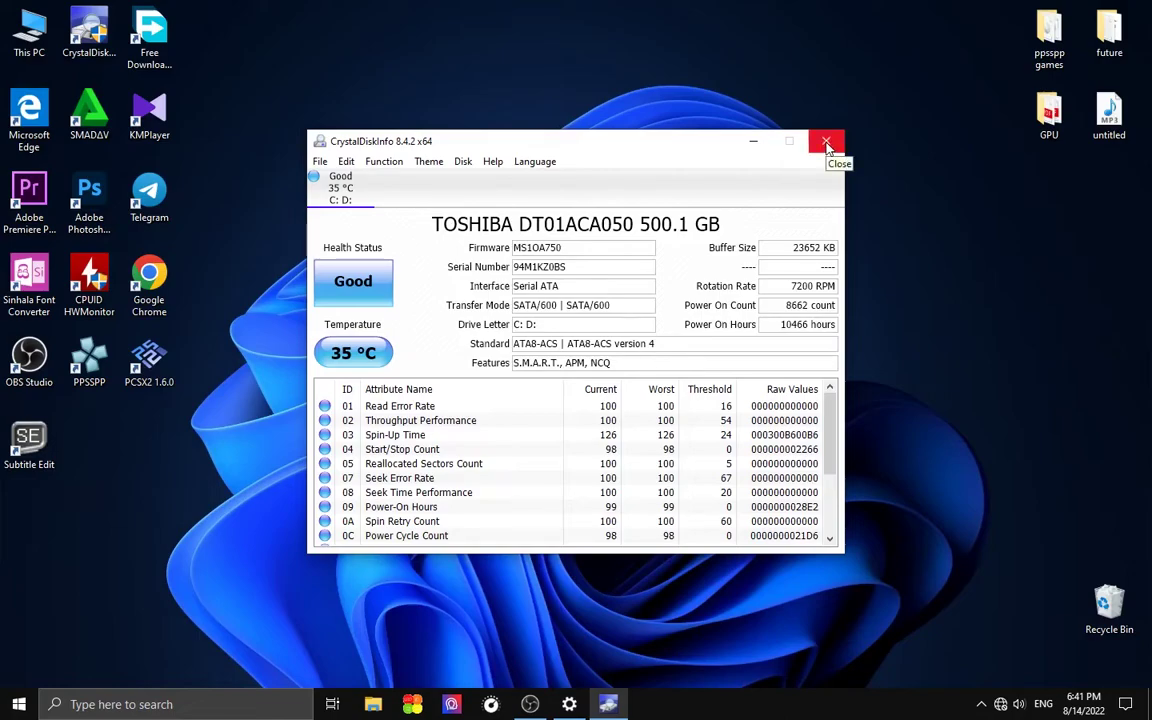
{"action": "left_click_drag", "start_coordinate": [706, 148], "coordinate": [725, 145]}
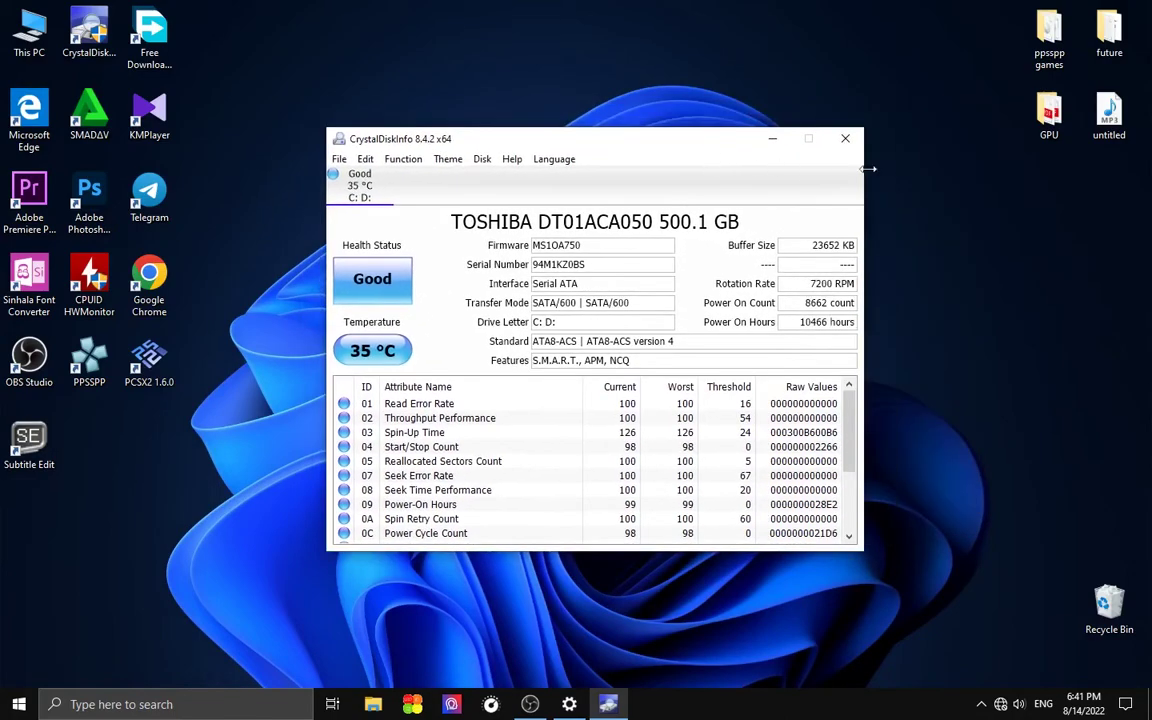
{"action": "left_click", "coordinate": [855, 145]}
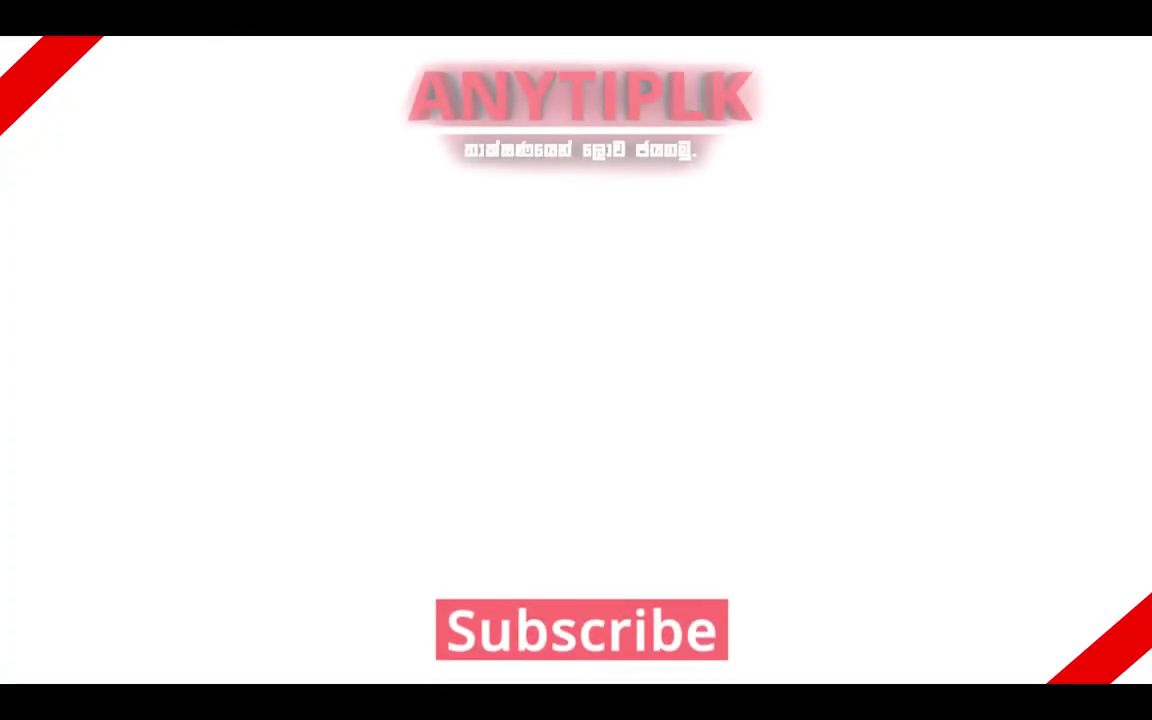